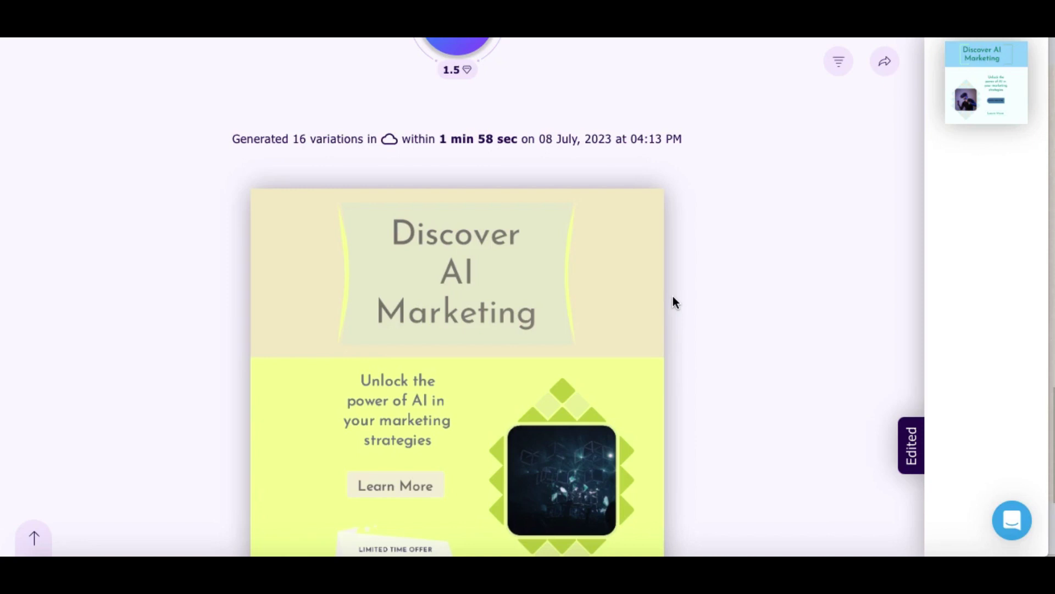
pyautogui.scroll(-2, 674, 303)
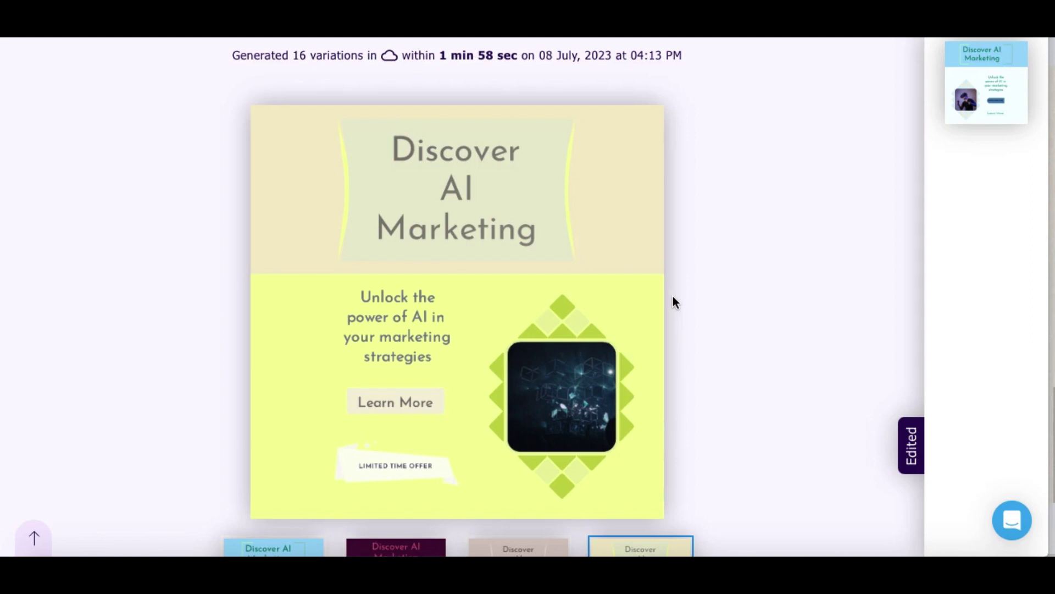
pyautogui.scroll(-5, 673, 303)
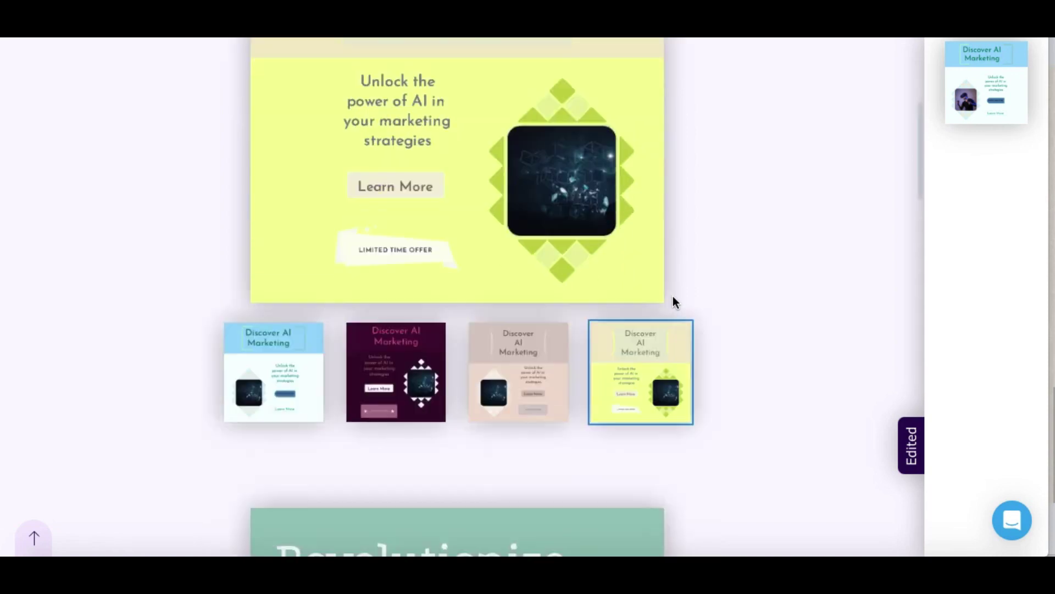
pyautogui.scroll(-10, 673, 303)
pyautogui.scroll(-7, 672, 302)
pyautogui.scroll(-3, 672, 302)
pyautogui.scroll(-3, 673, 303)
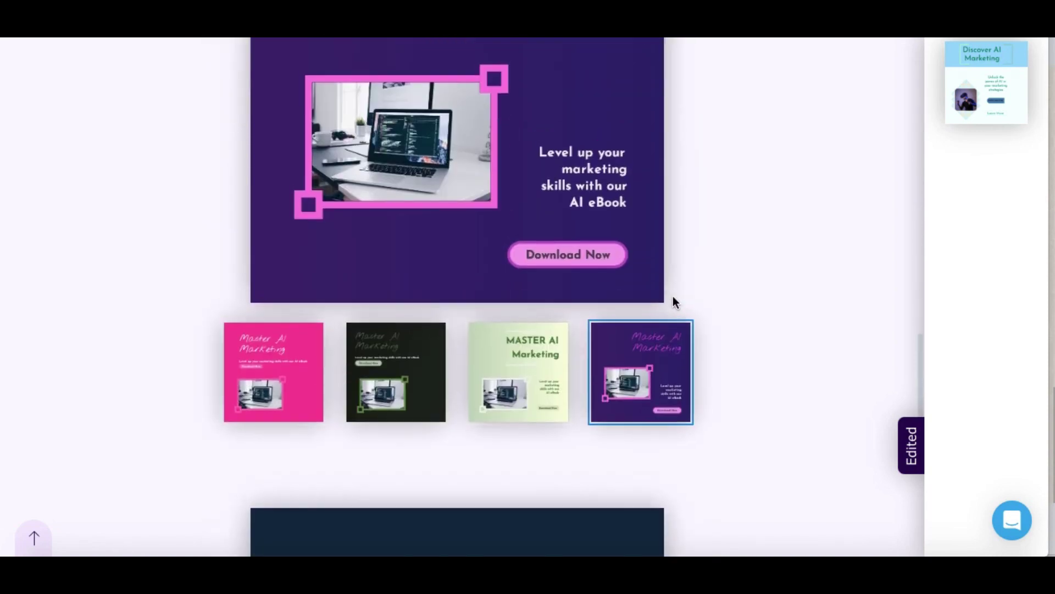
pyautogui.scroll(10, 672, 303)
pyautogui.scroll(10, 672, 302)
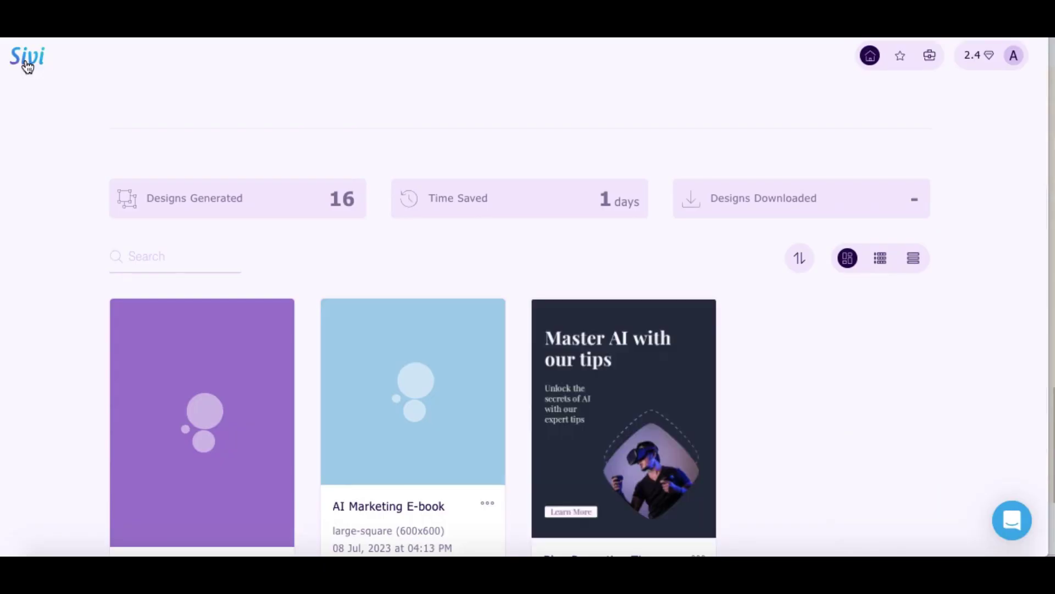
pyautogui.scroll(3, 416, 204)
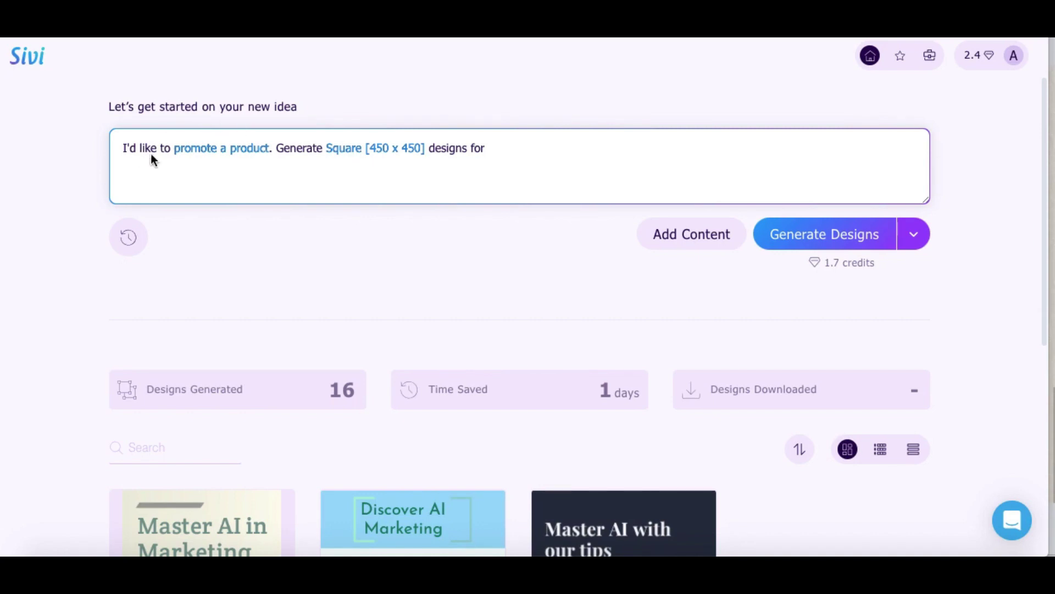
# Change the prompt's goal from 'promote a product' to 'promote a digital product'.
pyautogui.click(203, 157)
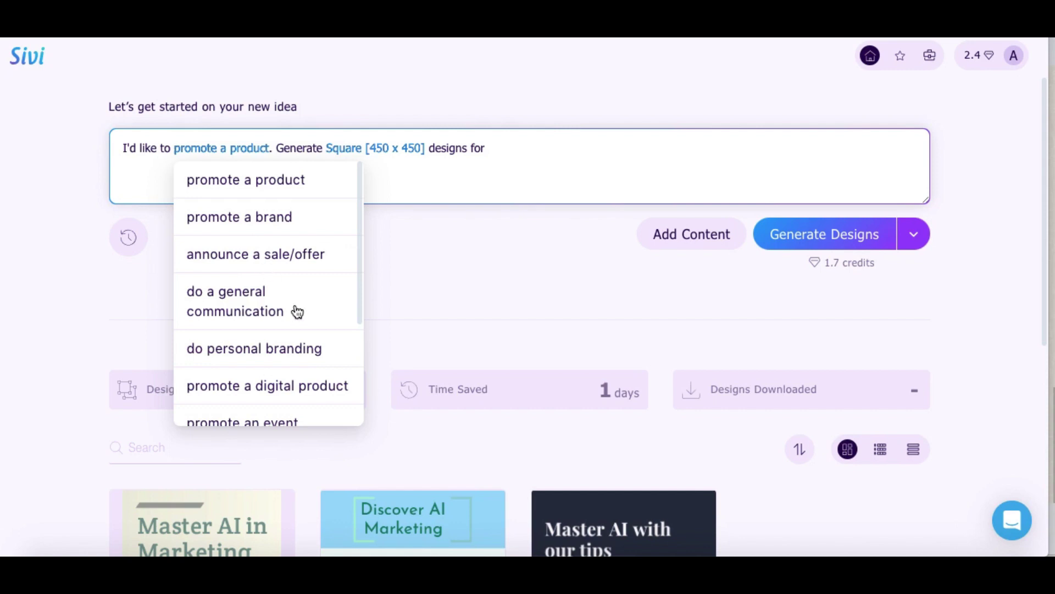
pyautogui.scroll(-5, 297, 312)
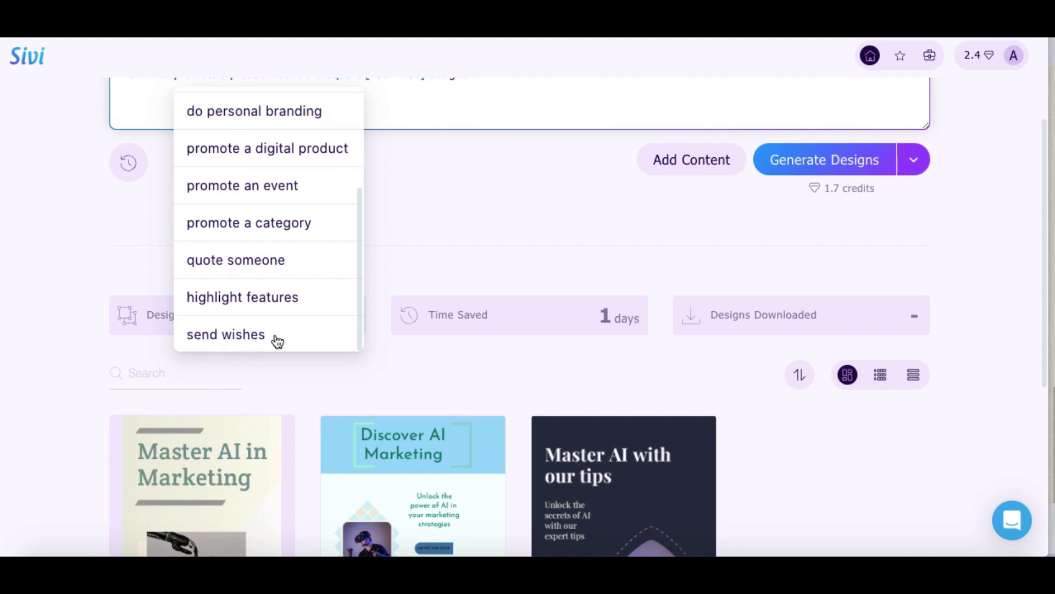
pyautogui.scroll(1, 206, 203)
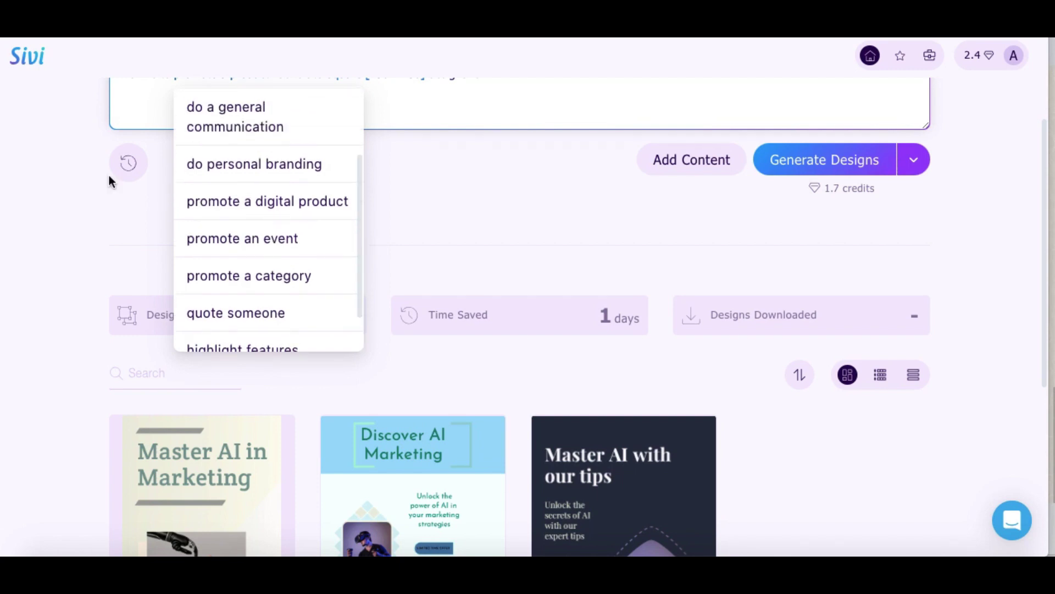
pyautogui.scroll(2, 109, 174)
pyautogui.scroll(-1, 291, 318)
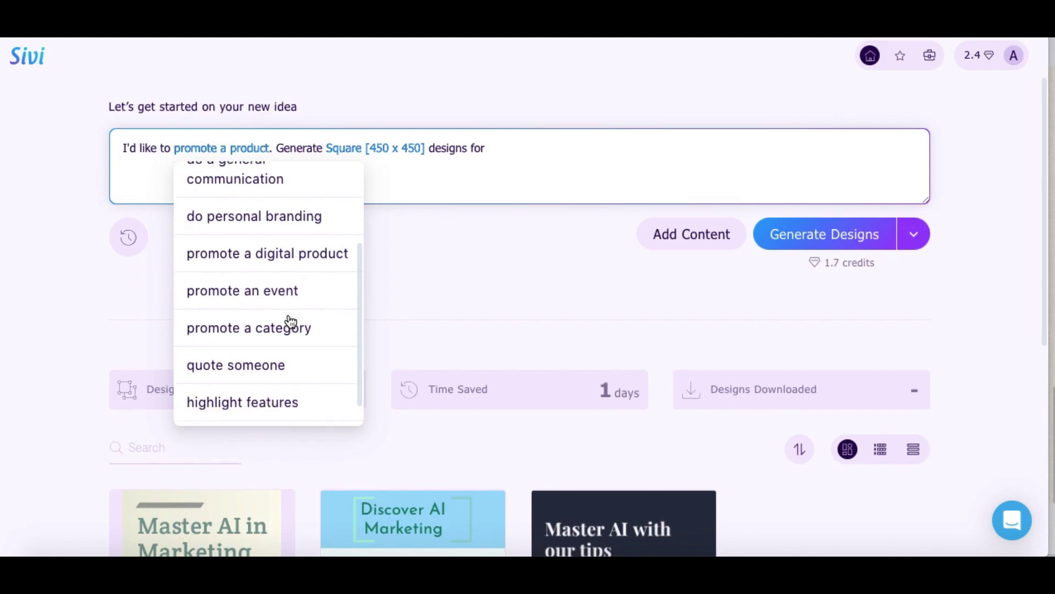
pyautogui.click(269, 252)
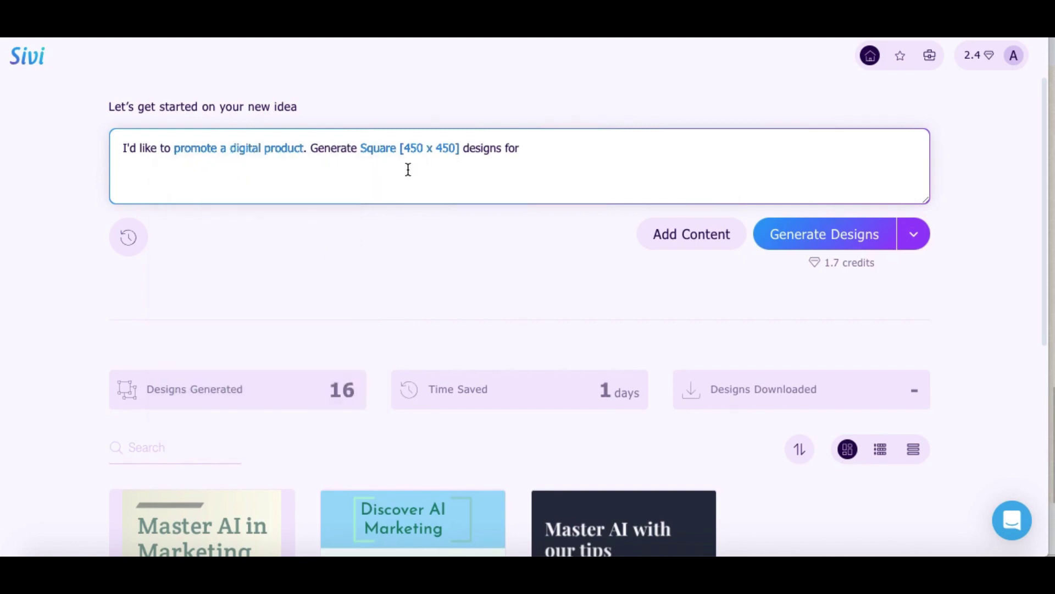
# Compare LinkedIn, Twitter and Facebook sizes, then choose Website Large Rectangle 500 x 780.
pyautogui.click(407, 151)
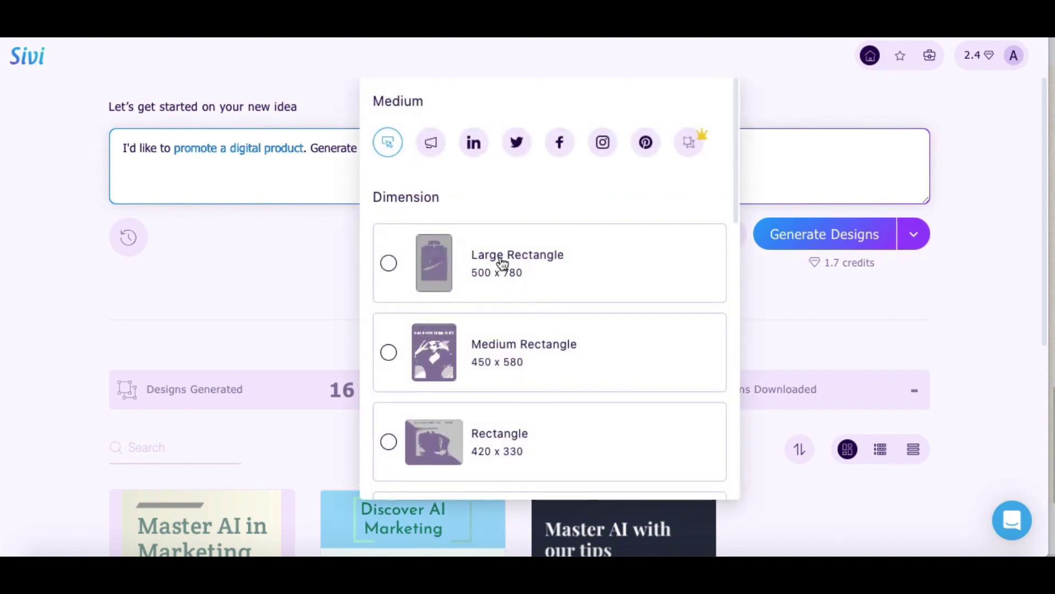
pyautogui.scroll(-3, 522, 356)
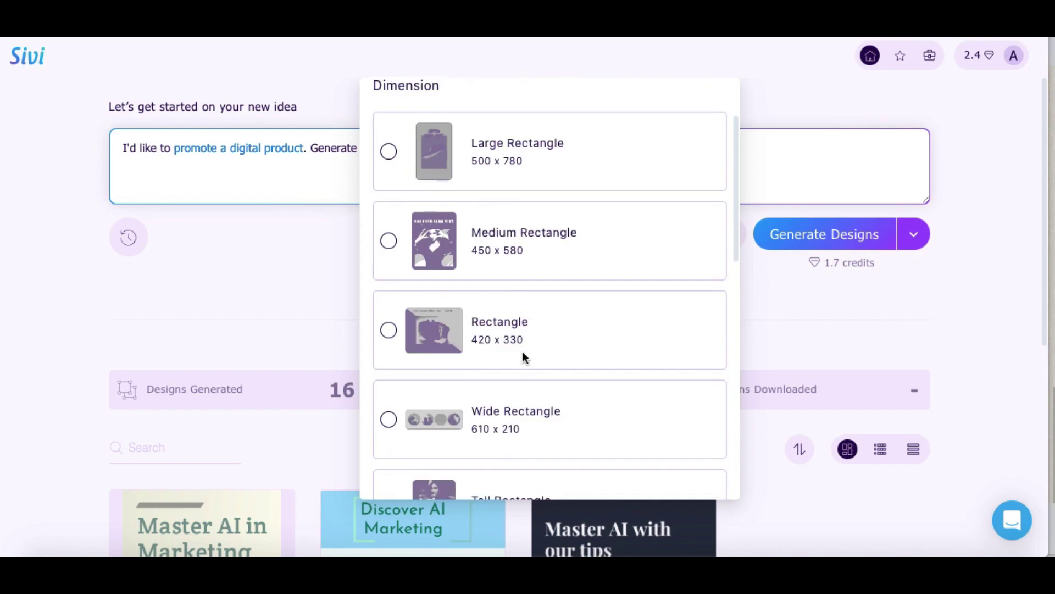
pyautogui.scroll(-3, 522, 356)
pyautogui.scroll(5, 524, 358)
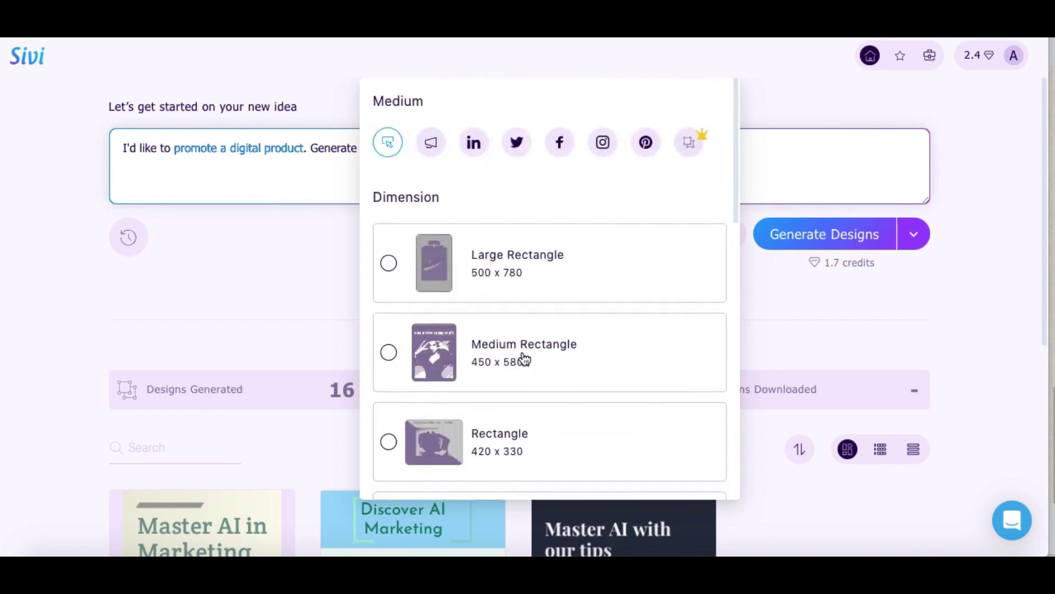
pyautogui.click(482, 152)
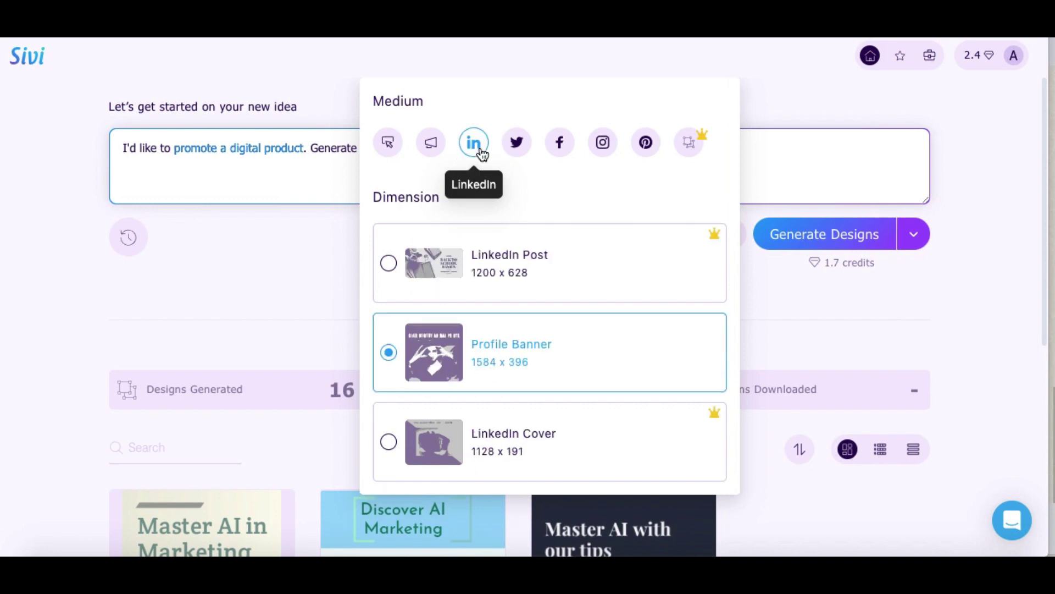
pyautogui.click(516, 143)
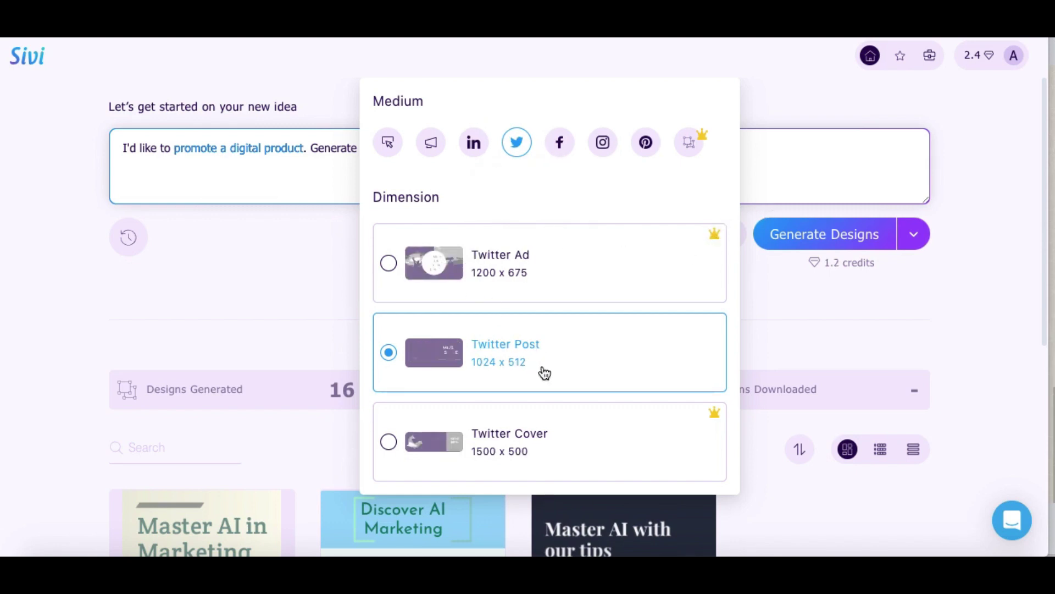
pyautogui.click(561, 140)
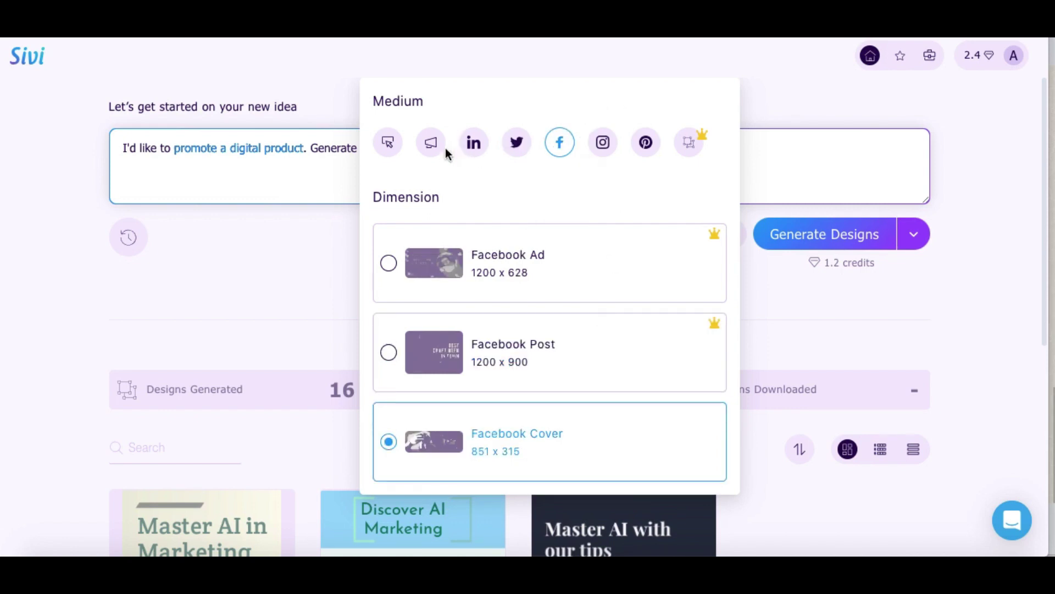
pyautogui.click(469, 152)
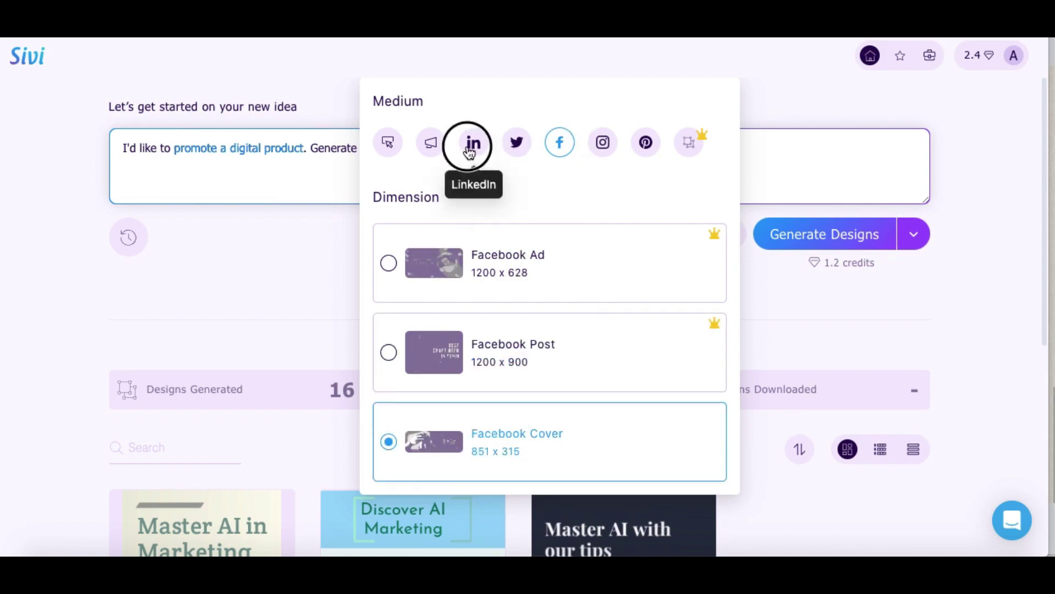
pyautogui.click(395, 146)
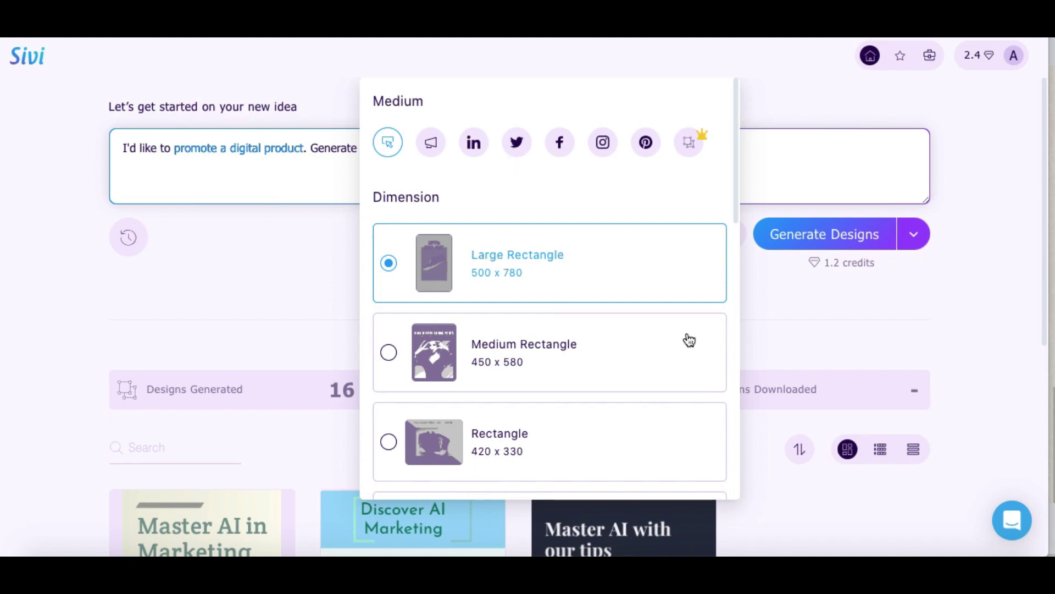
pyautogui.click(808, 181)
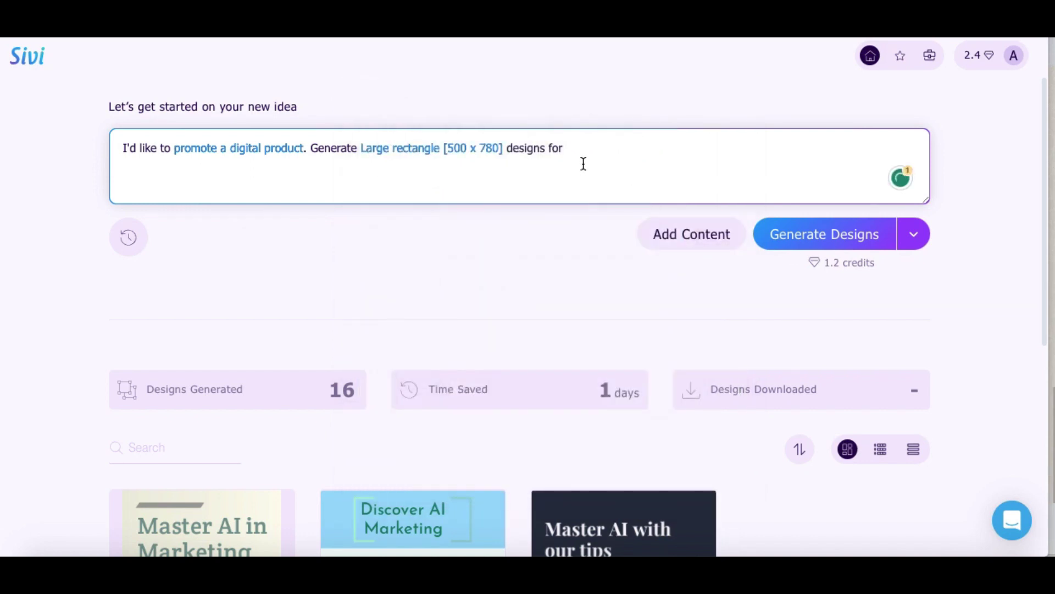
pyautogui.write('an E book on ')
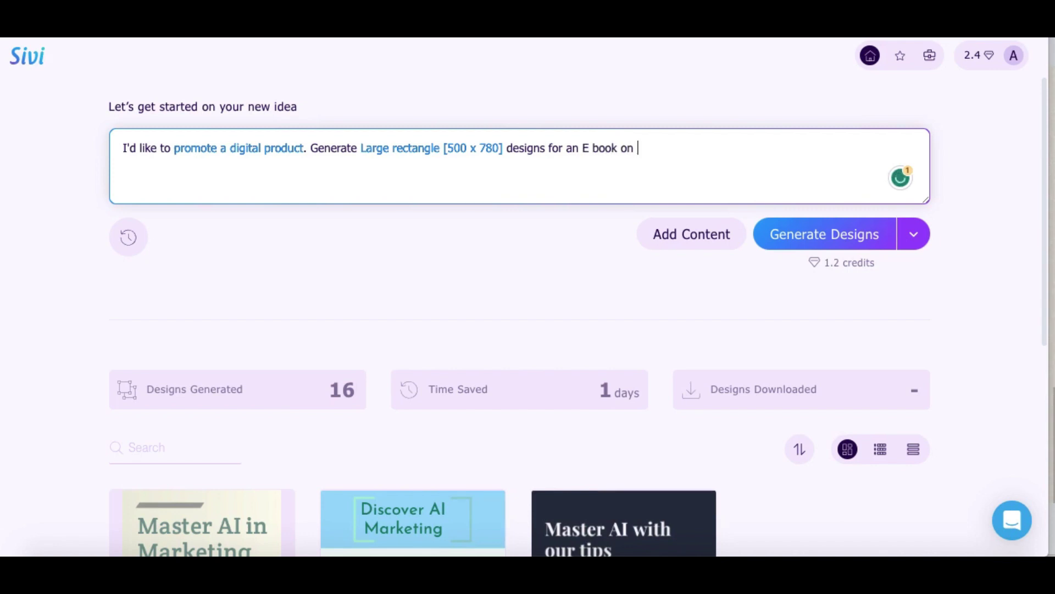
pyautogui.write('using AI in')
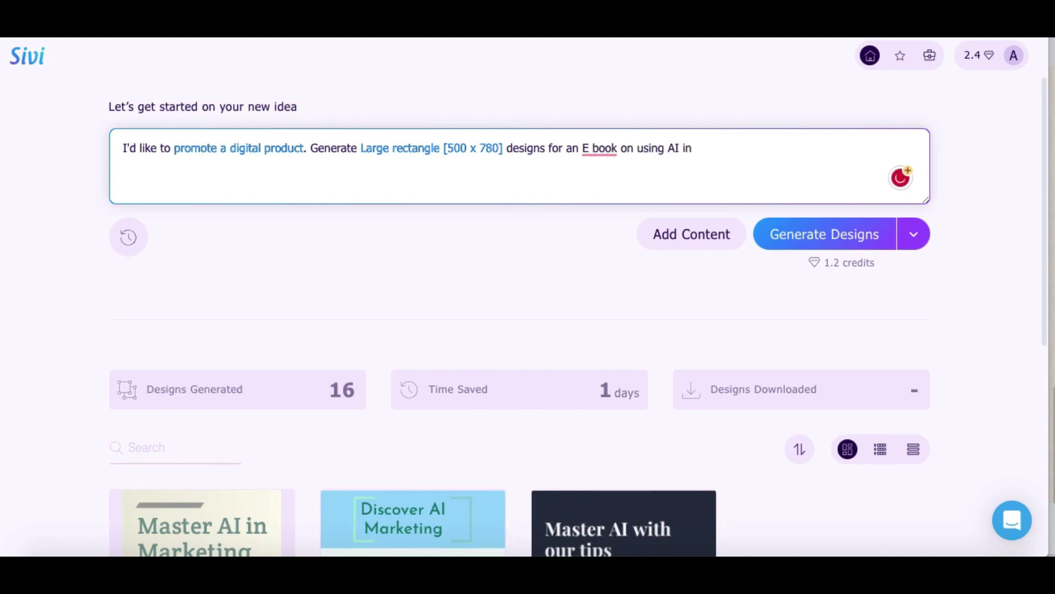
pyautogui.write(' social media ')
pyautogui.write('storyt')
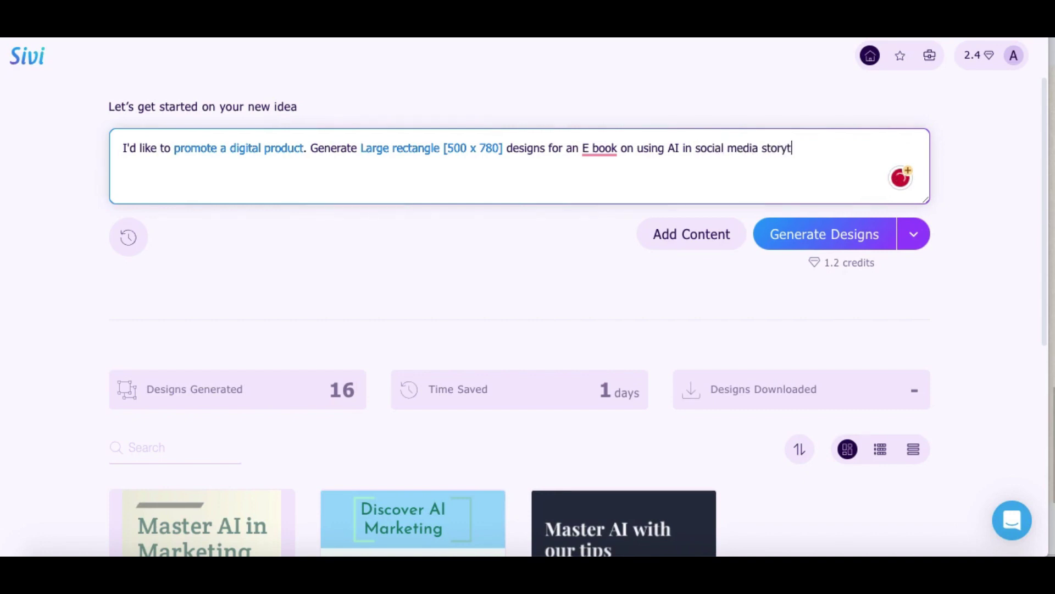
pyautogui.write('elling')
# Generate the tall 'Unlock AI's Power' e-book variations from the prompt.
pyautogui.click(809, 234)
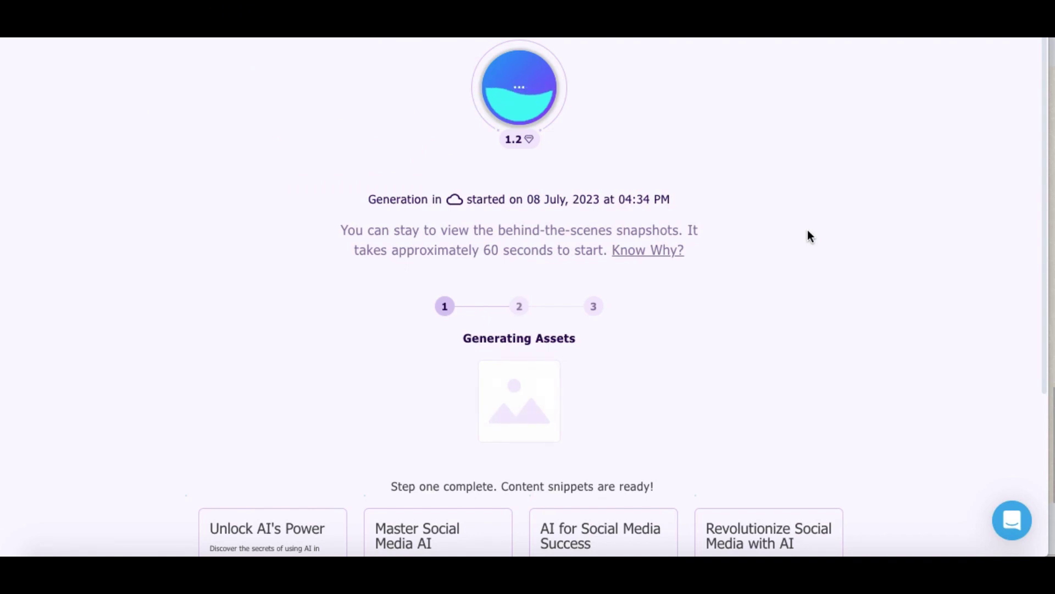
pyautogui.scroll(-2, 807, 237)
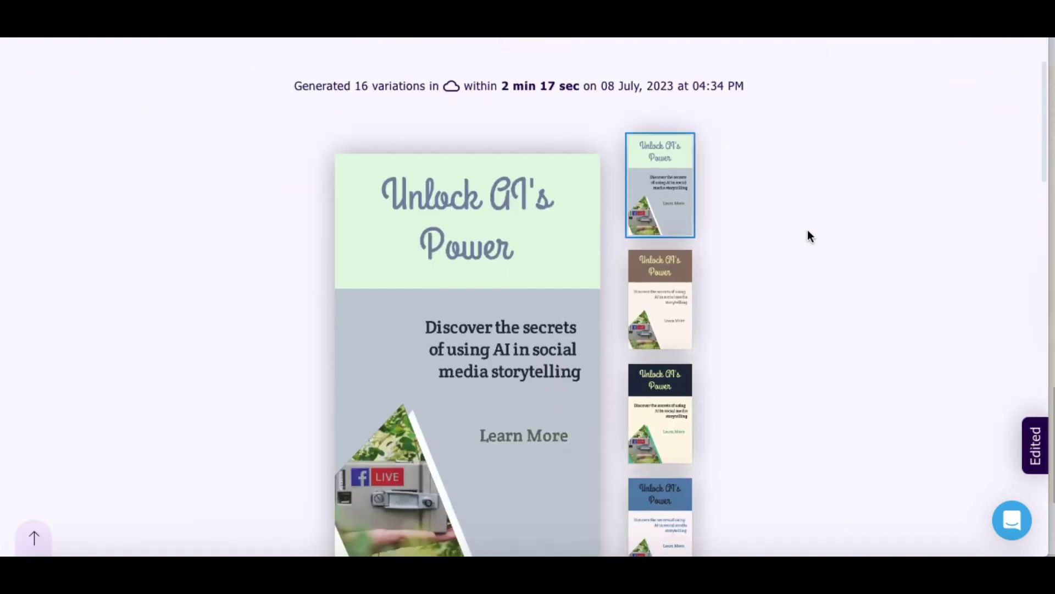
pyautogui.scroll(1, 803, 280)
pyautogui.scroll(-3, 802, 280)
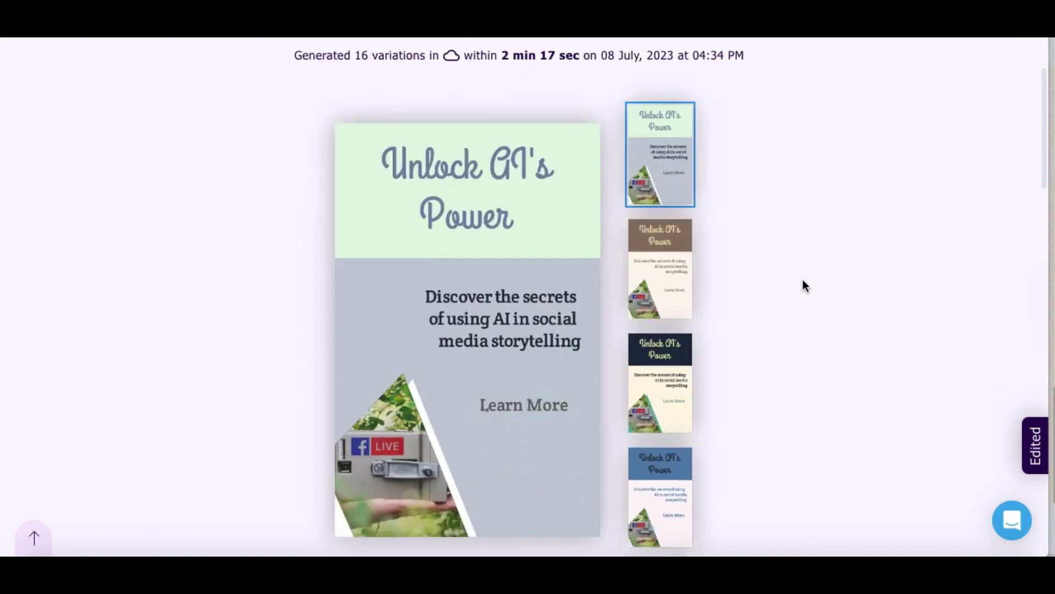
pyautogui.scroll(-2, 803, 280)
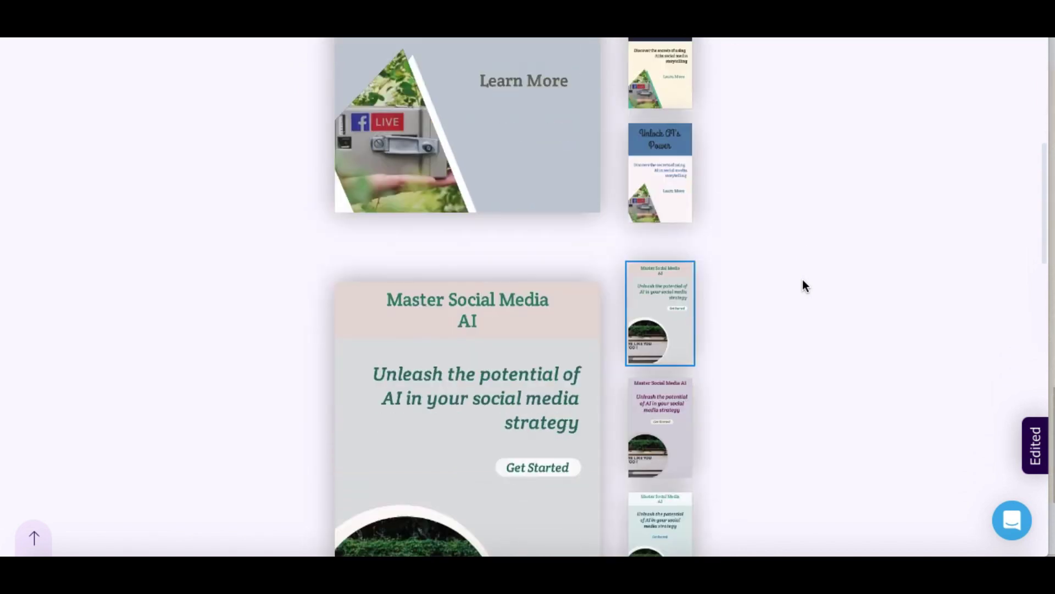
pyautogui.scroll(-2, 802, 280)
pyautogui.scroll(-2, 803, 280)
pyautogui.scroll(-2, 803, 281)
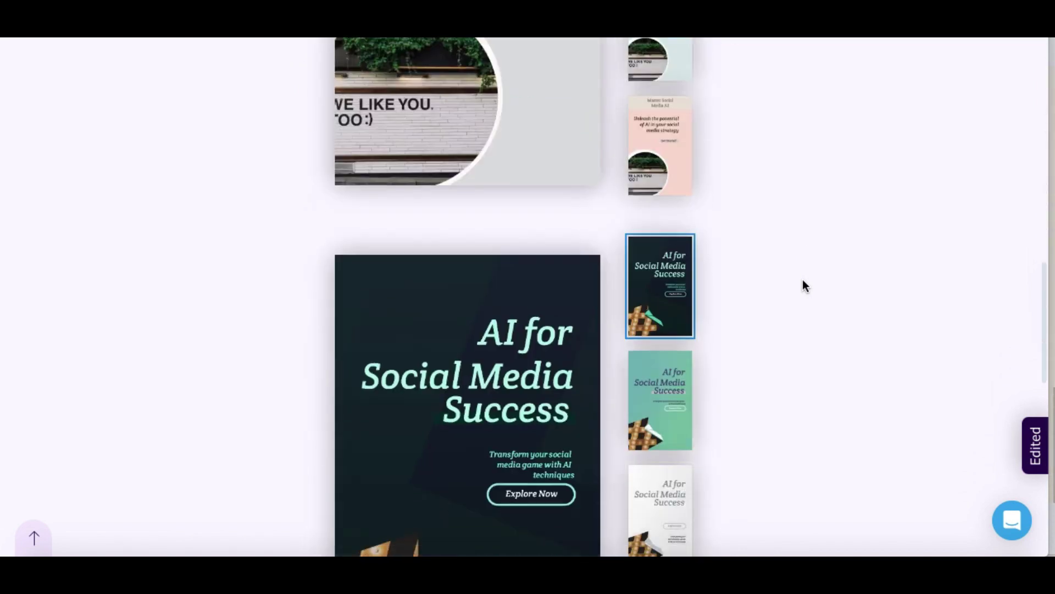
pyautogui.scroll(-1, 803, 281)
pyautogui.scroll(-1, 803, 280)
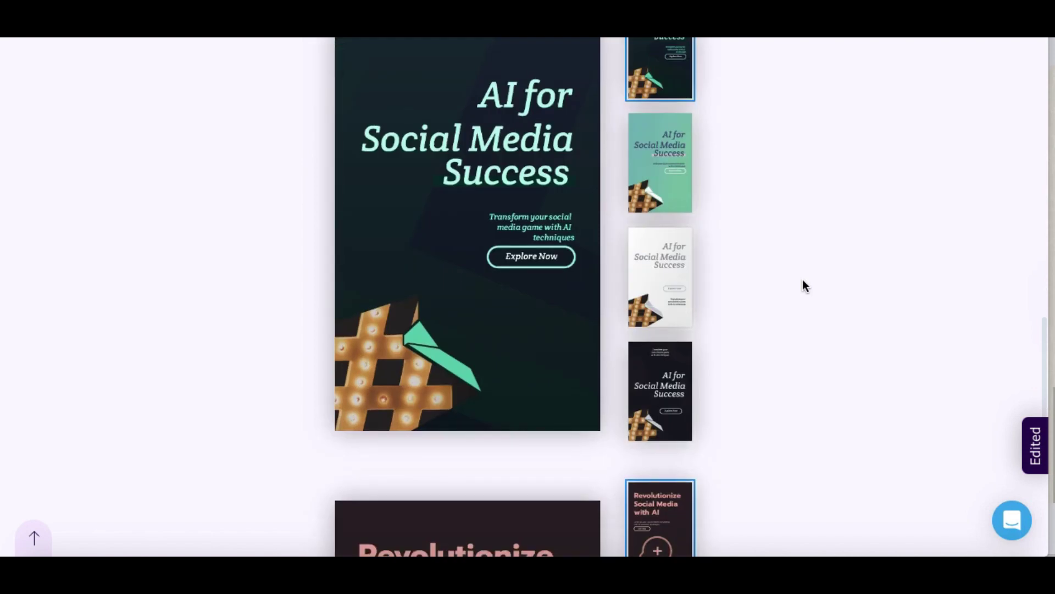
pyautogui.scroll(-2, 802, 285)
pyautogui.scroll(-2, 802, 285)
pyautogui.scroll(-2, 802, 285)
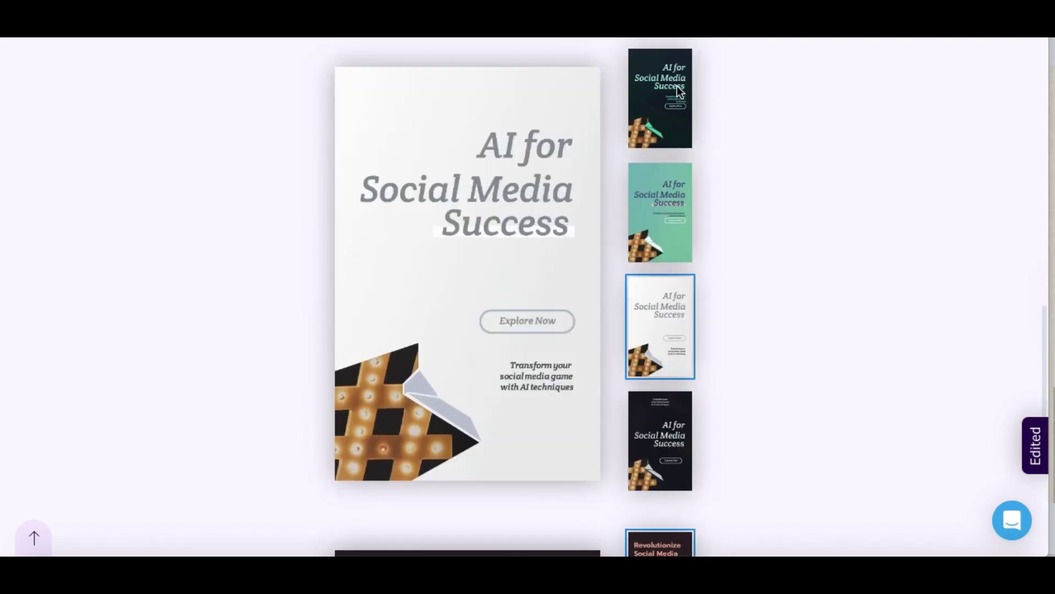
# Preview the dark, brown and blue variations, settling on the brown Unlock AI's Power one.
pyautogui.click(666, 99)
pyautogui.scroll(3, 665, 99)
pyautogui.scroll(2, 666, 99)
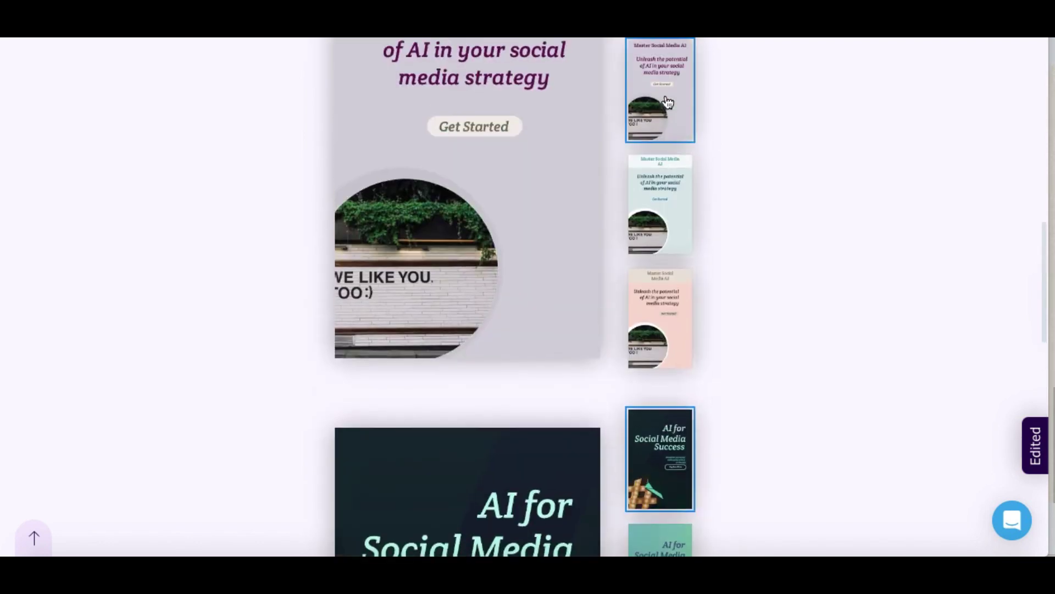
pyautogui.scroll(1, 667, 101)
pyautogui.scroll(2, 667, 102)
pyautogui.scroll(1, 666, 101)
pyautogui.scroll(2, 667, 101)
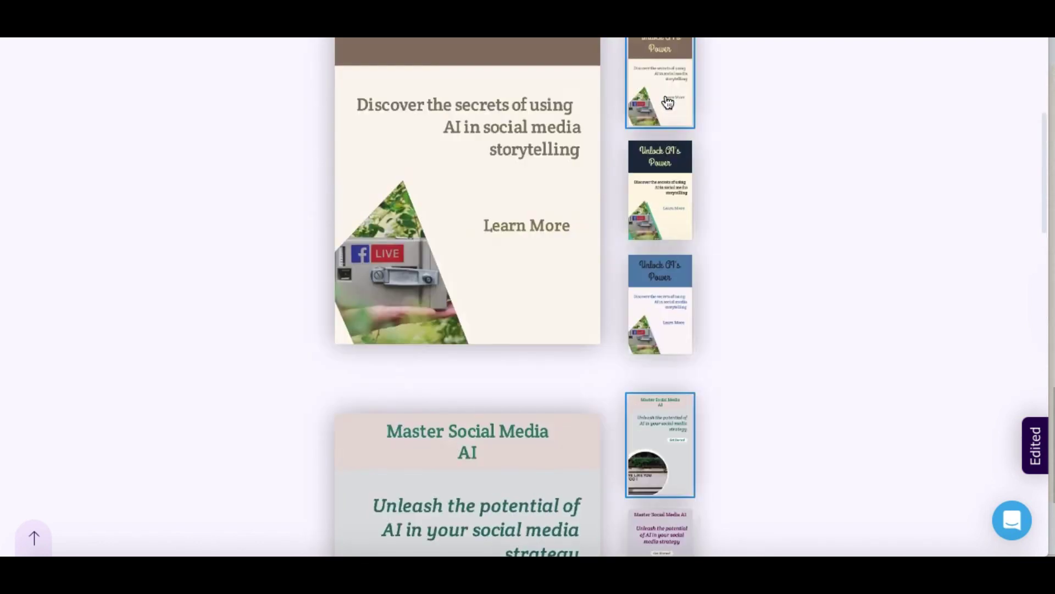
pyautogui.scroll(2, 667, 101)
pyautogui.scroll(2, 667, 102)
pyautogui.scroll(1, 667, 101)
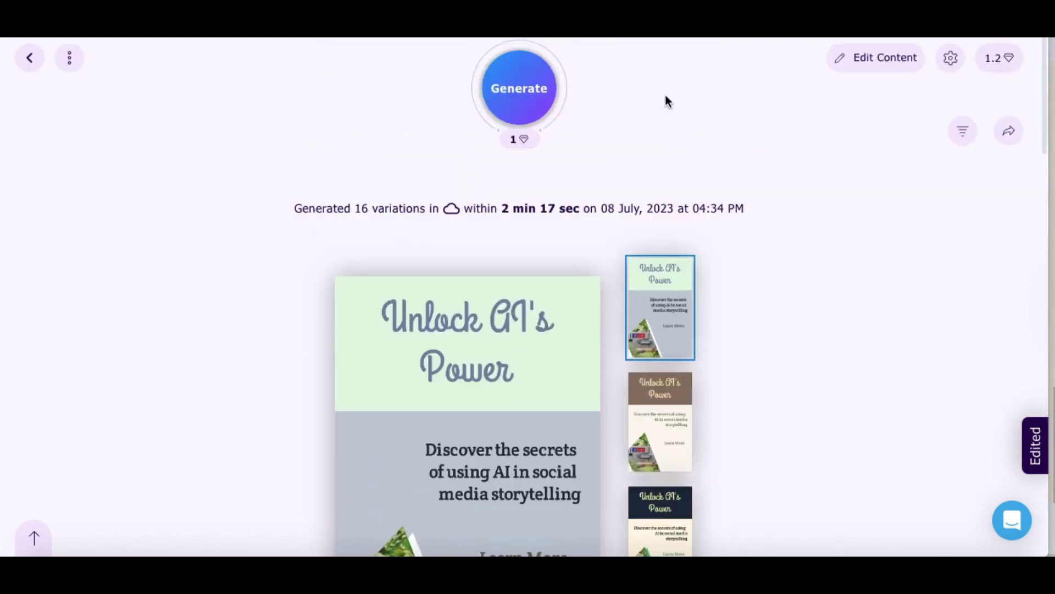
pyautogui.scroll(-1, 666, 101)
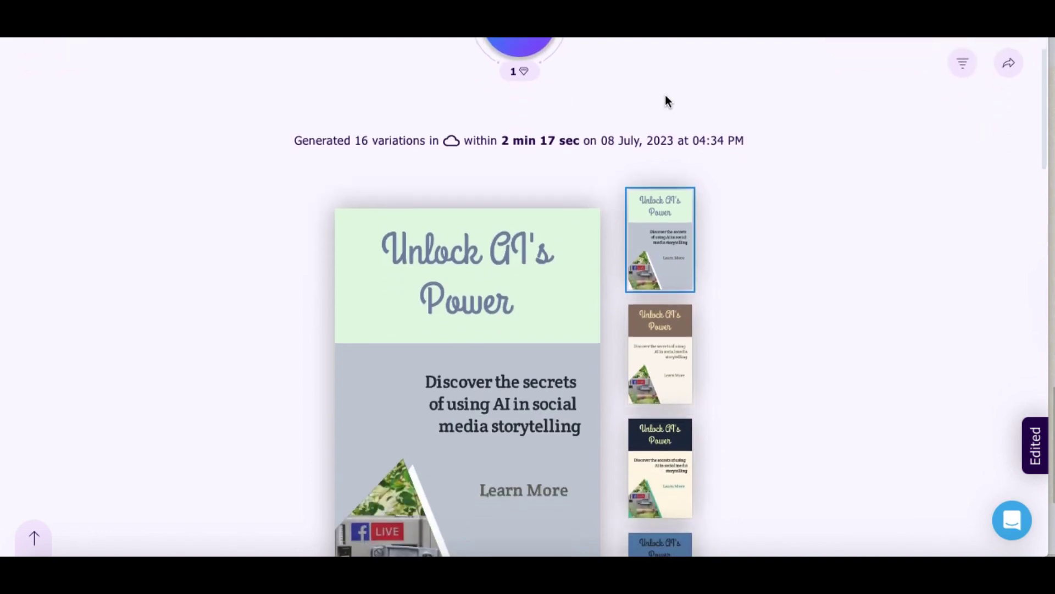
pyautogui.click(653, 353)
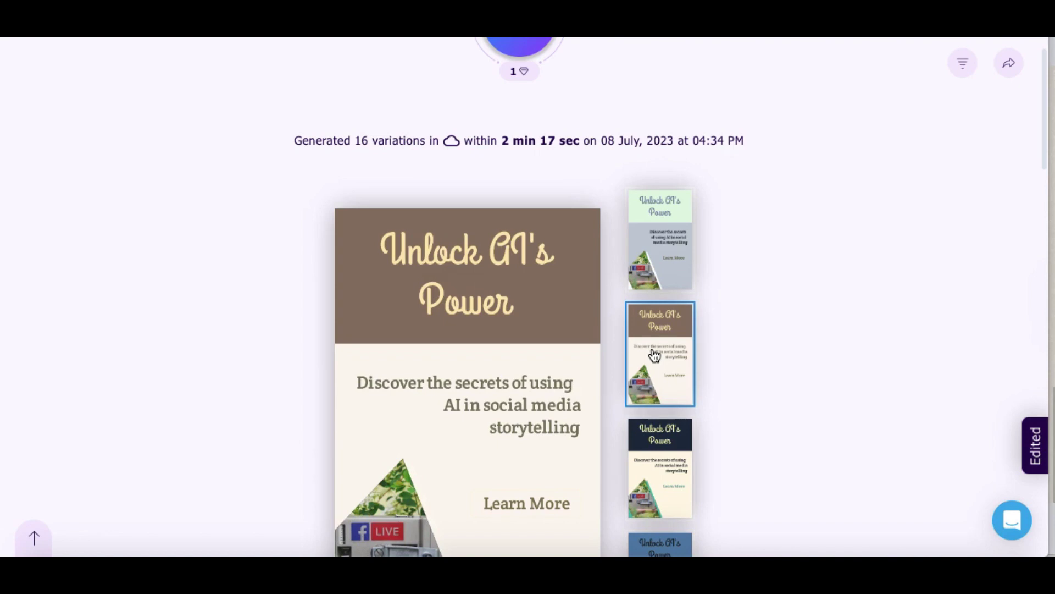
pyautogui.scroll(-3, 653, 355)
pyautogui.click(654, 354)
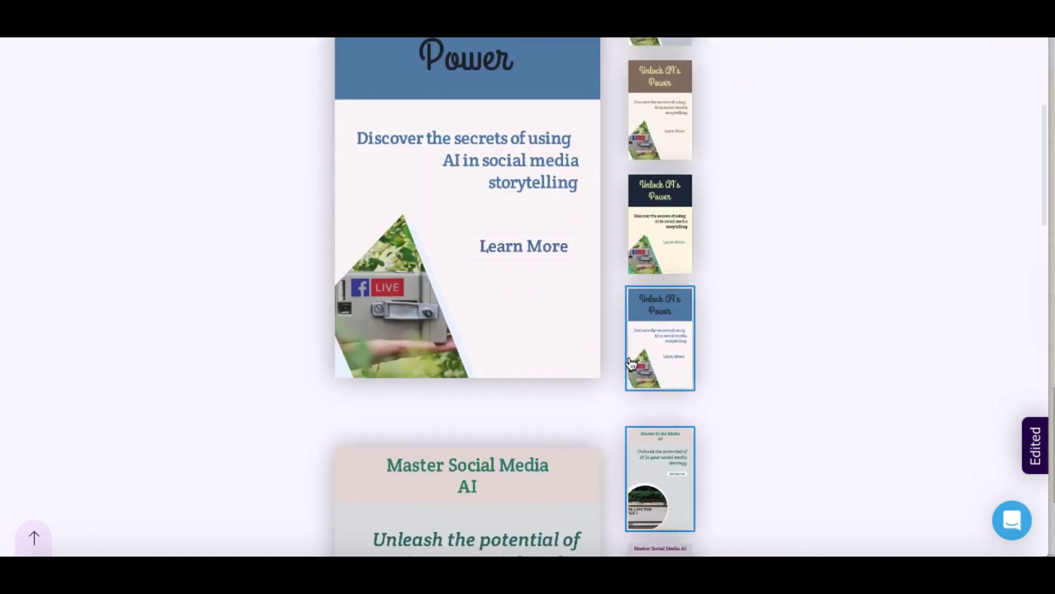
pyautogui.scroll(2, 581, 229)
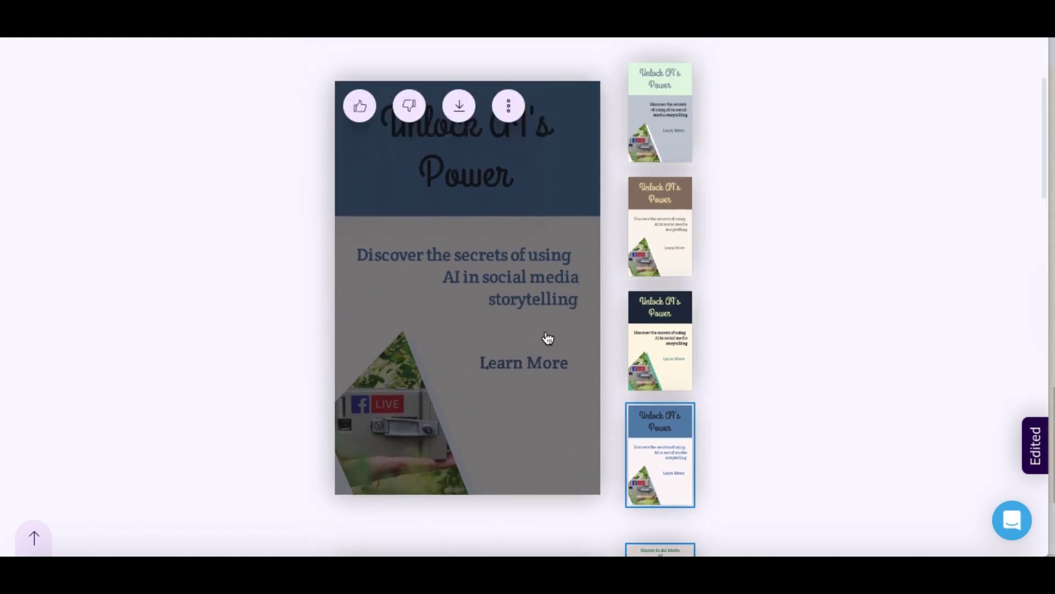
pyautogui.scroll(-3, 547, 337)
pyautogui.scroll(-3, 546, 337)
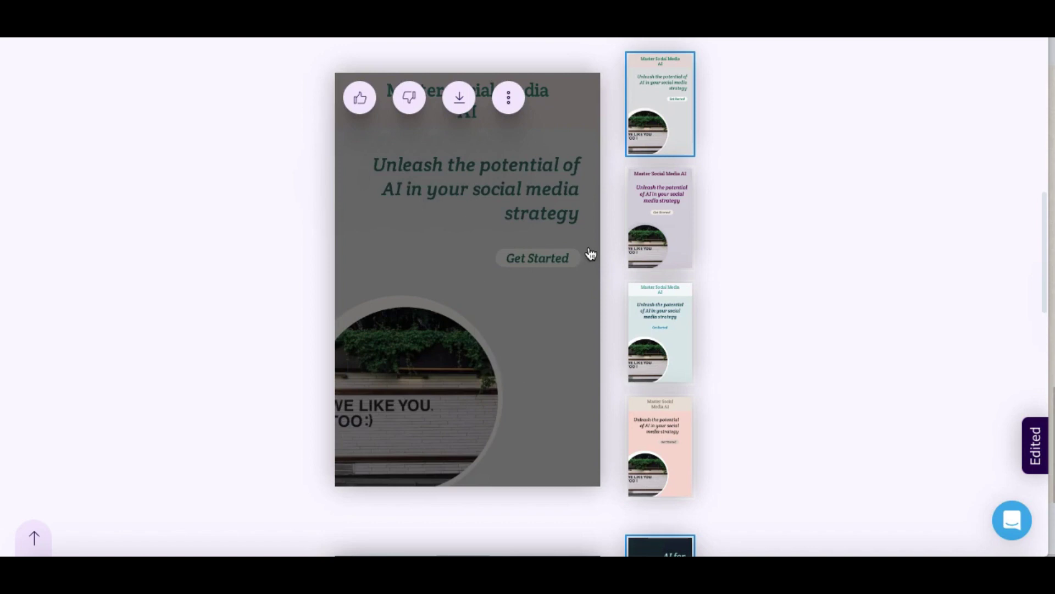
pyautogui.scroll(-3, 616, 281)
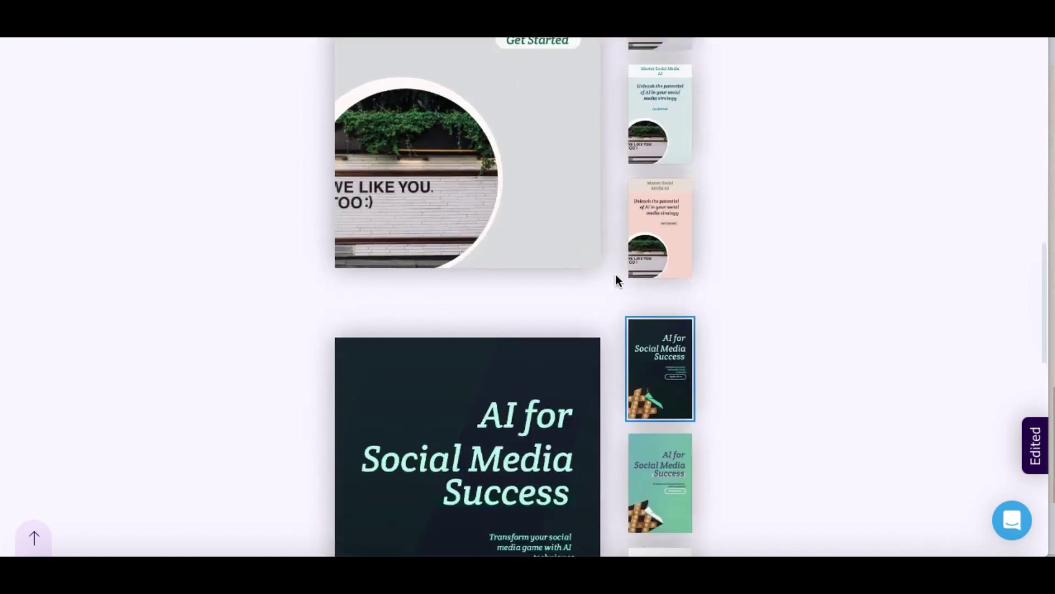
pyautogui.scroll(3, 616, 281)
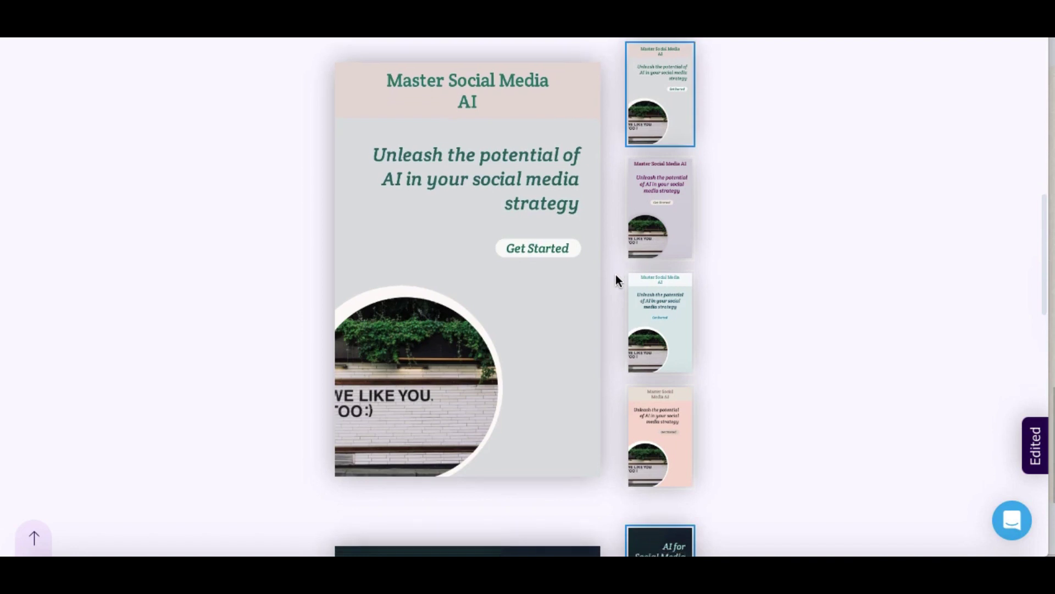
pyautogui.scroll(-2, 616, 281)
pyautogui.scroll(-3, 542, 319)
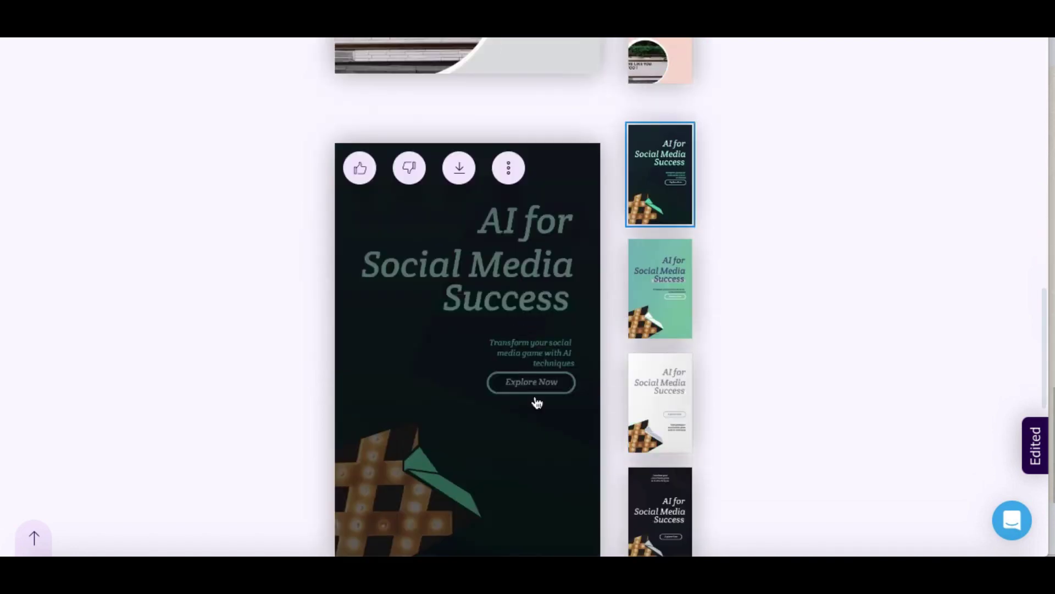
pyautogui.scroll(-3, 537, 401)
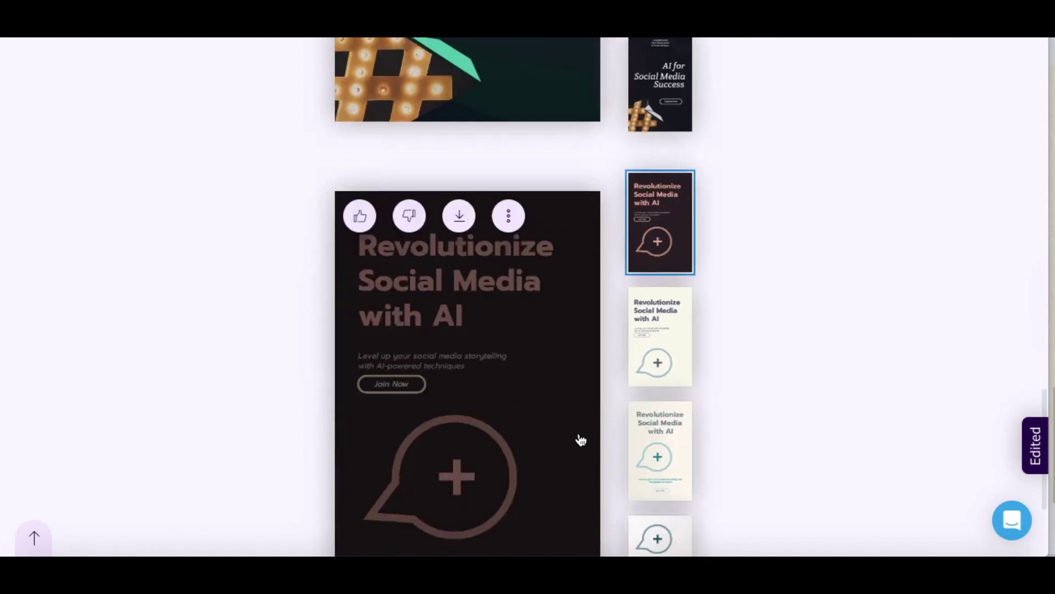
pyautogui.scroll(-3, 580, 439)
pyautogui.scroll(10, 581, 440)
pyautogui.scroll(10, 580, 439)
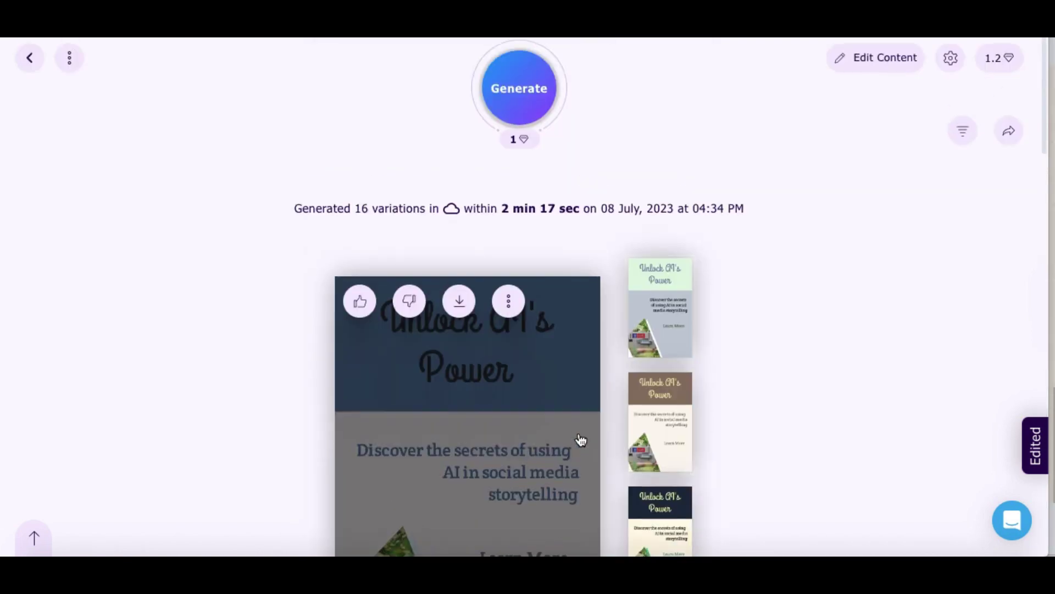
pyautogui.scroll(-1, 581, 439)
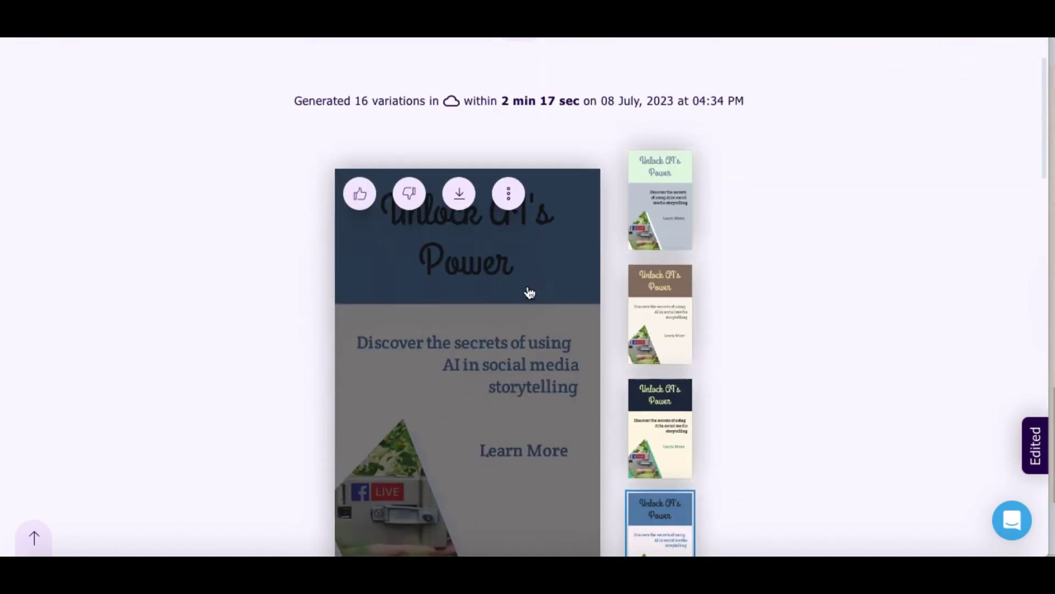
pyautogui.click(685, 289)
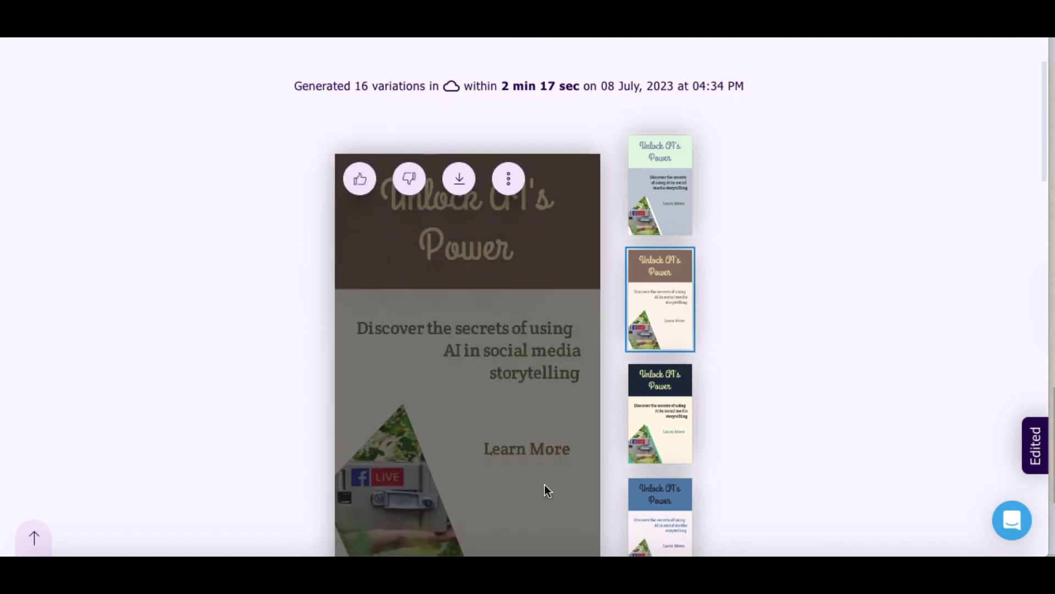
pyautogui.scroll(-6, 542, 490)
pyautogui.scroll(-1, 545, 490)
pyautogui.scroll(1, 545, 491)
pyautogui.scroll(2, 545, 491)
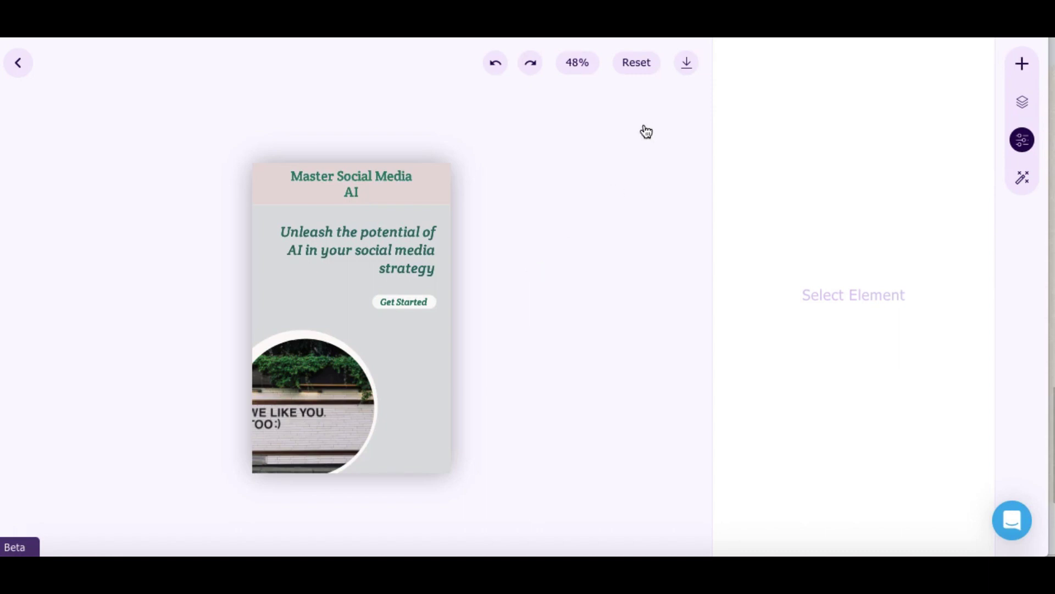
# Ungroup the cover's circular photo group and select the circle shape alone.
pyautogui.click(305, 393)
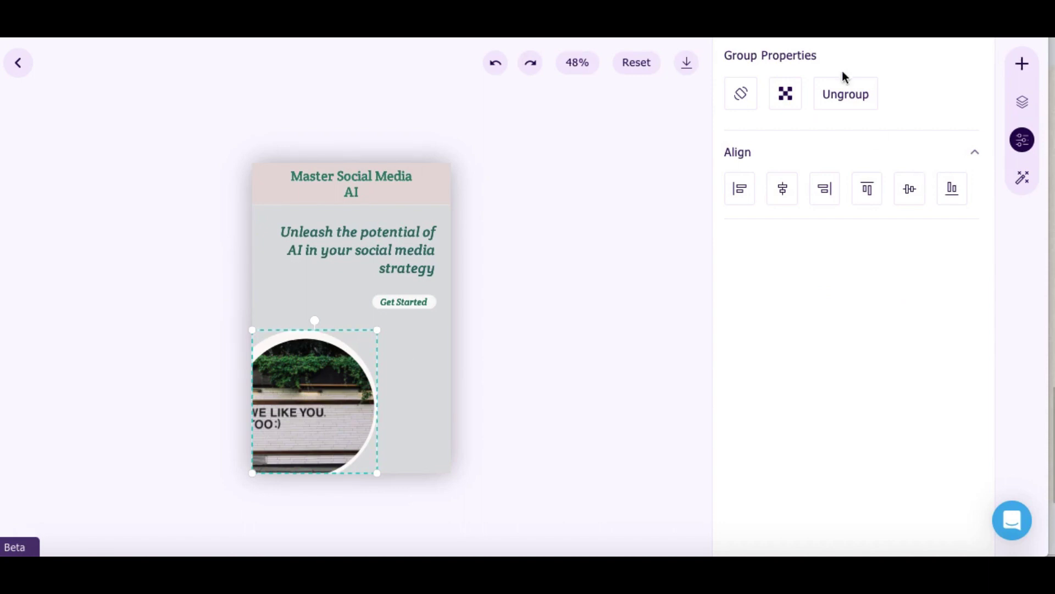
pyautogui.click(839, 97)
pyautogui.click(337, 377)
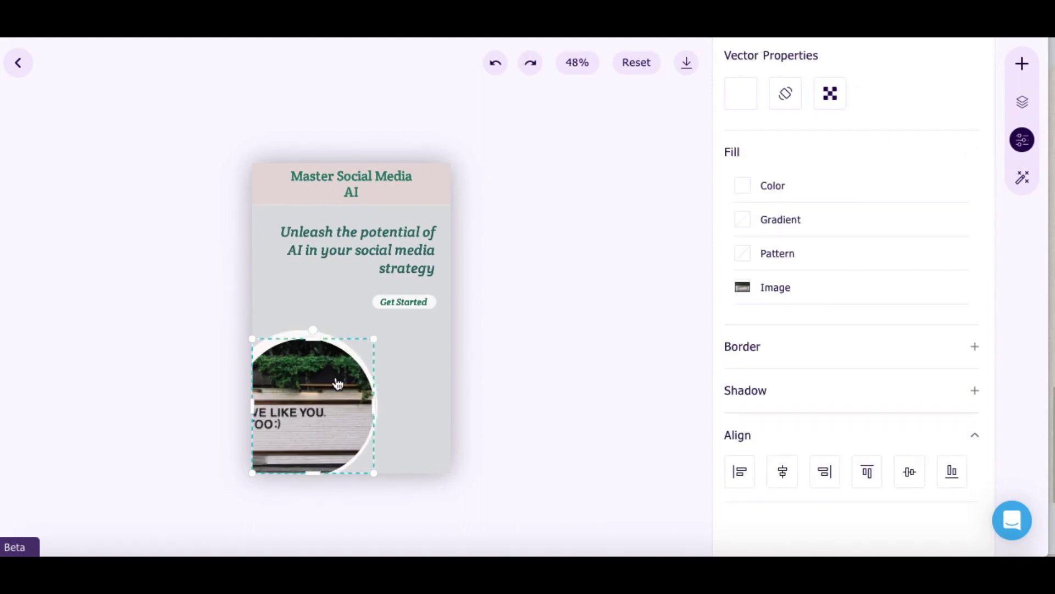
# Fill the circle with the VR-headset photo from a FreeStock 'AI' search.
pyautogui.click(836, 296)
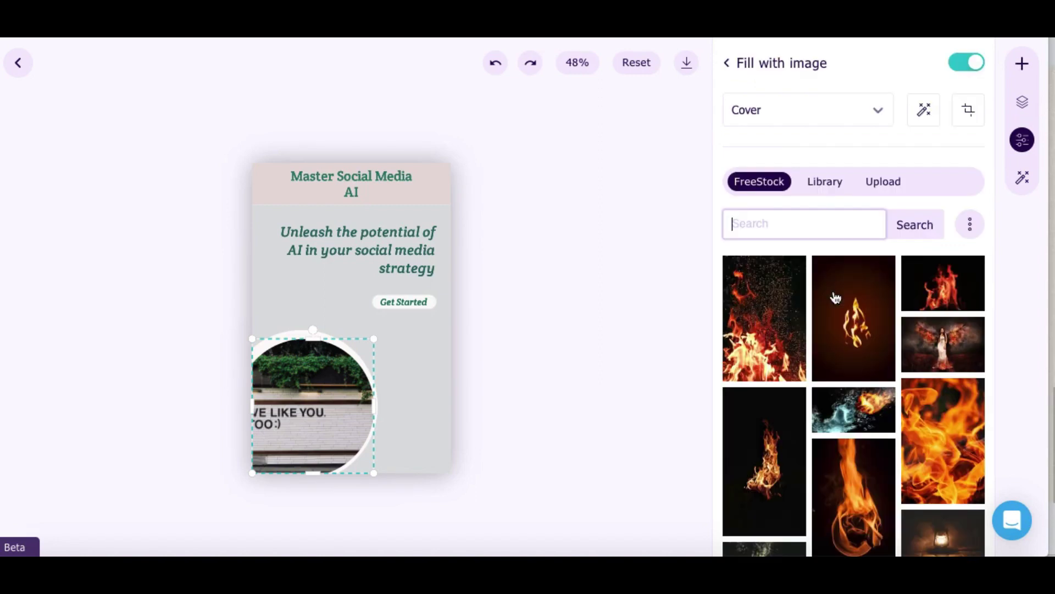
pyautogui.click(765, 213)
pyautogui.press('Escape')
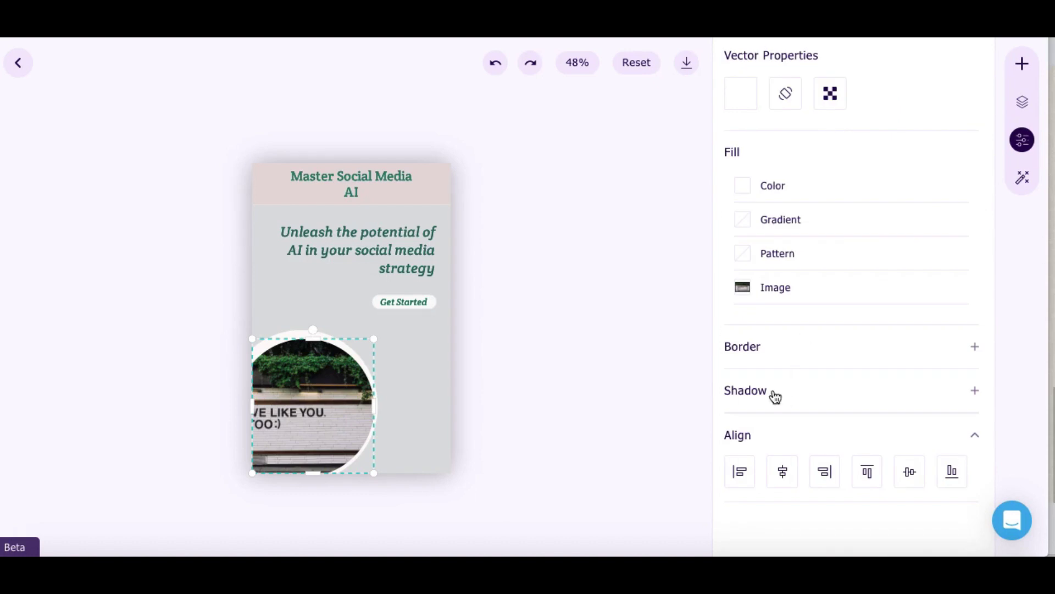
pyautogui.click(745, 297)
pyautogui.write('AI')
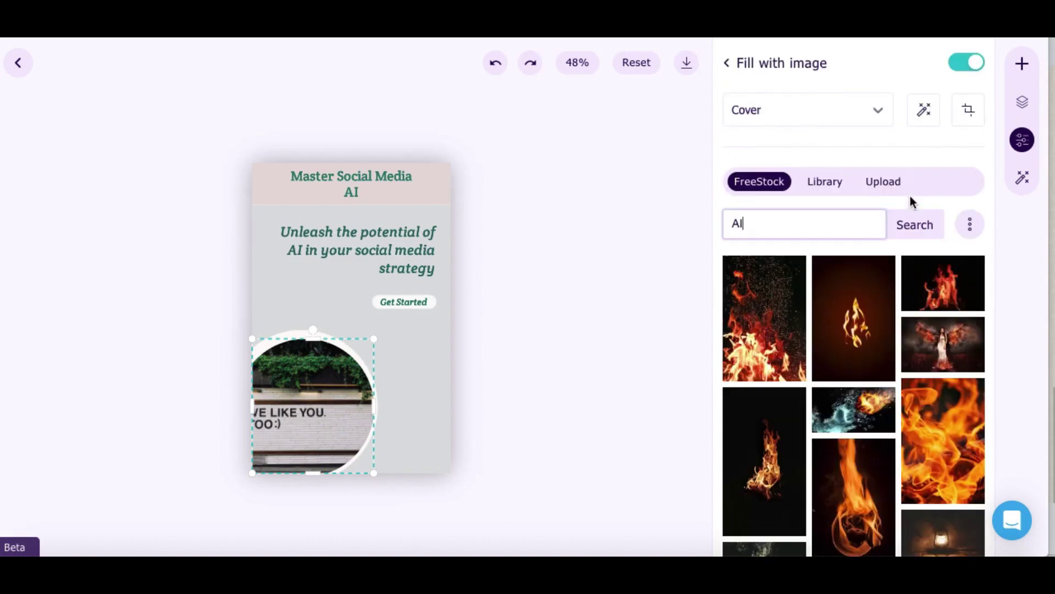
pyautogui.click(903, 228)
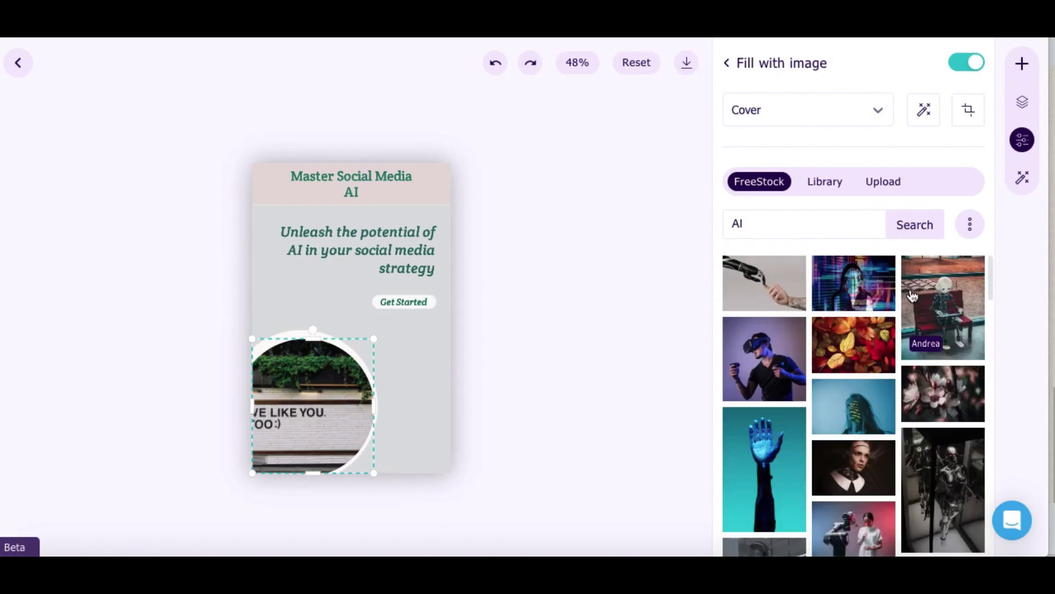
pyautogui.scroll(-1, 902, 370)
pyautogui.scroll(-2, 903, 370)
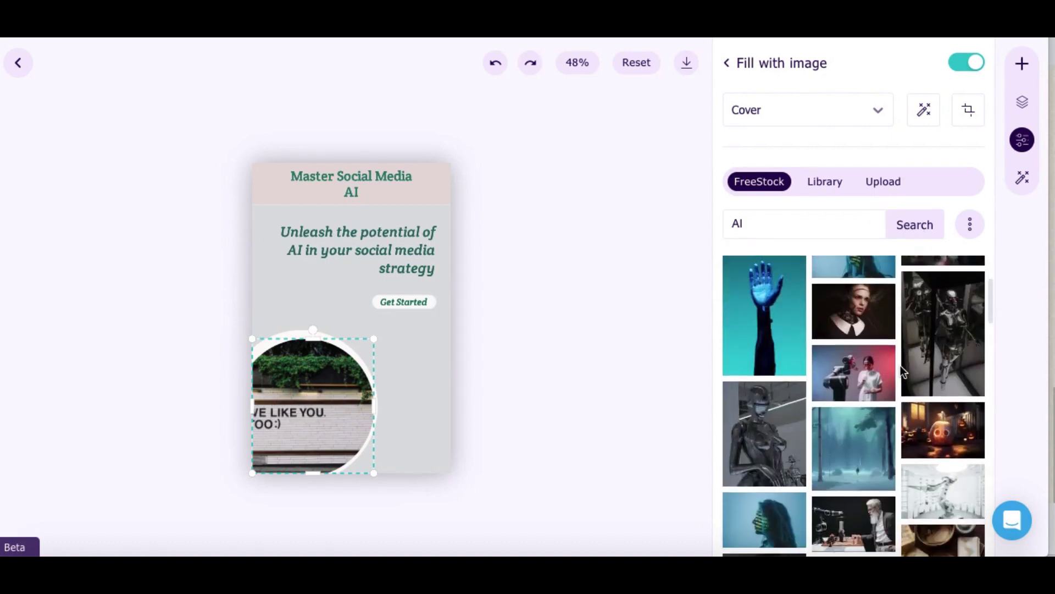
pyautogui.scroll(2, 903, 370)
pyautogui.click(767, 341)
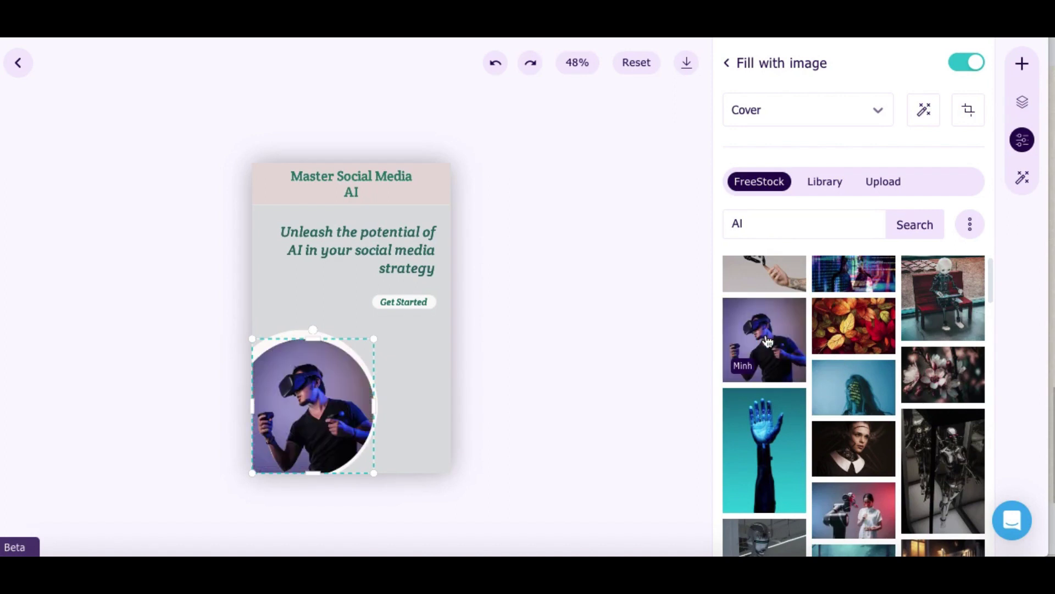
pyautogui.click(568, 359)
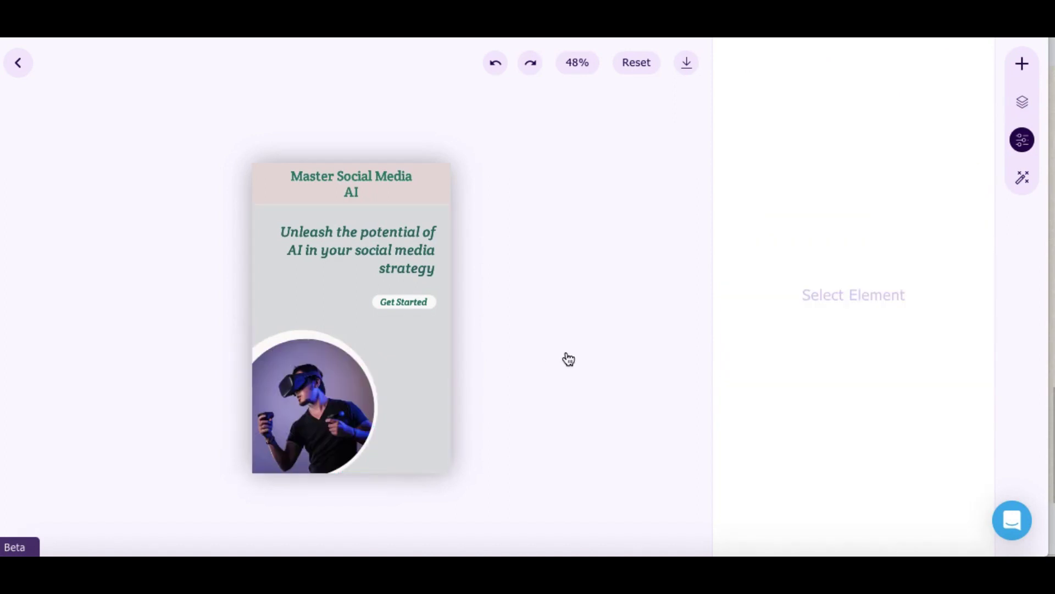
# Recolour the cover background from light grey to near-white #F5F9FA.
pyautogui.click(420, 350)
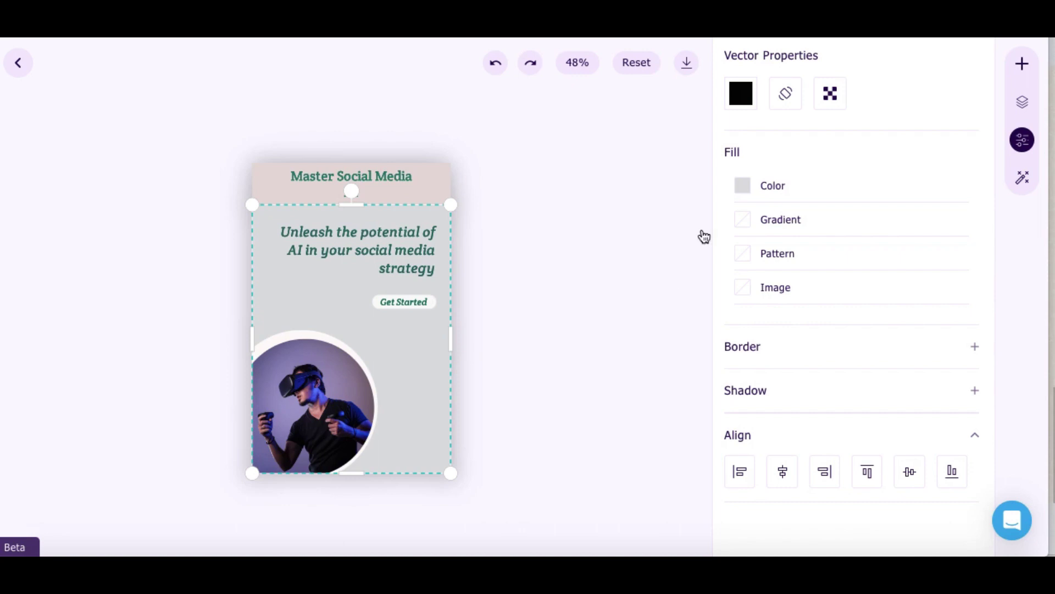
pyautogui.click(754, 184)
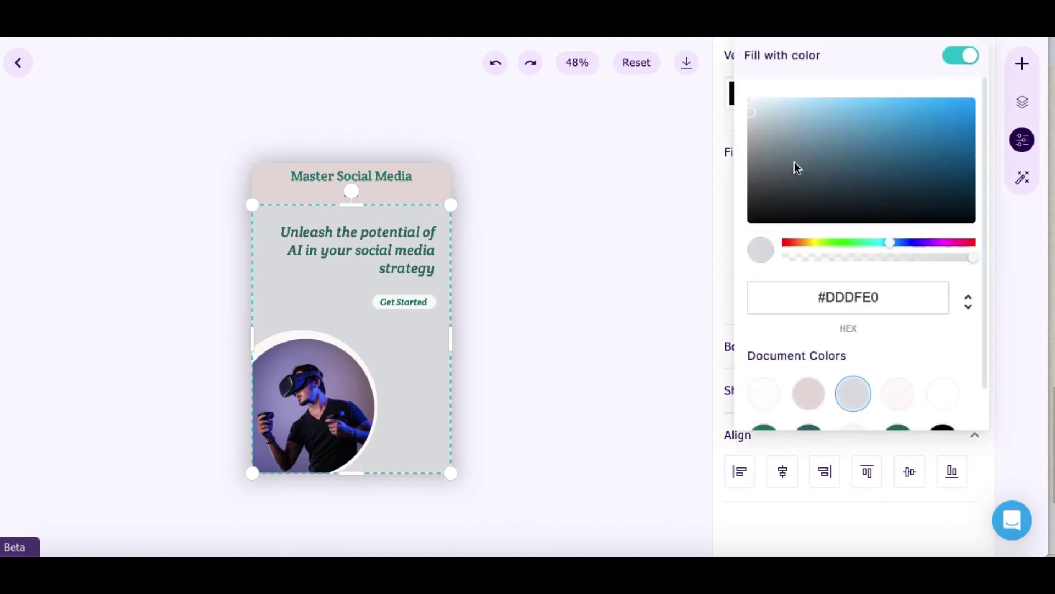
pyautogui.click(930, 150)
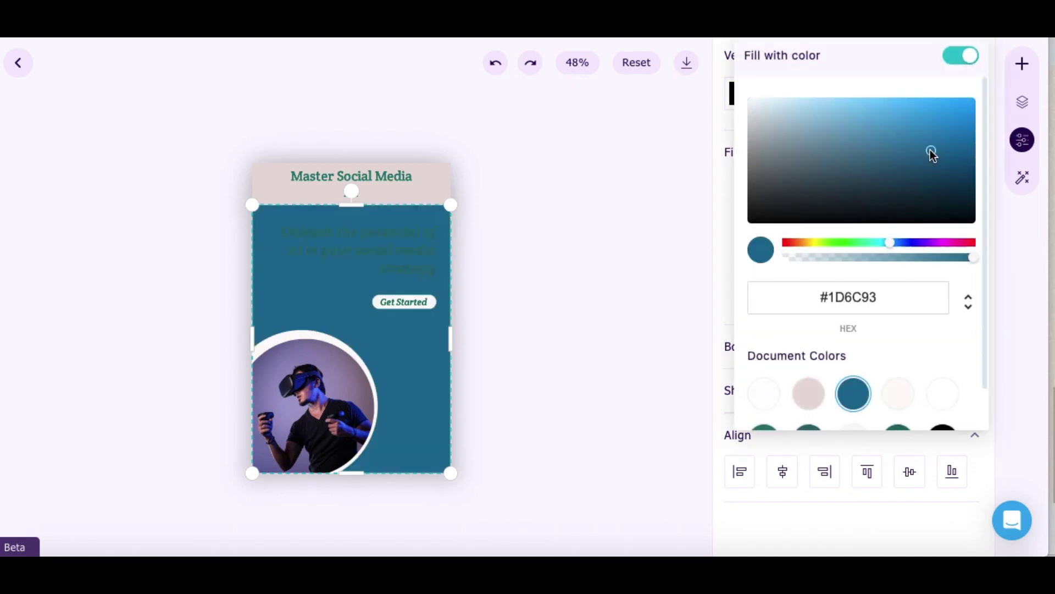
pyautogui.moveTo(801, 113); pyautogui.dragTo(751, 99)
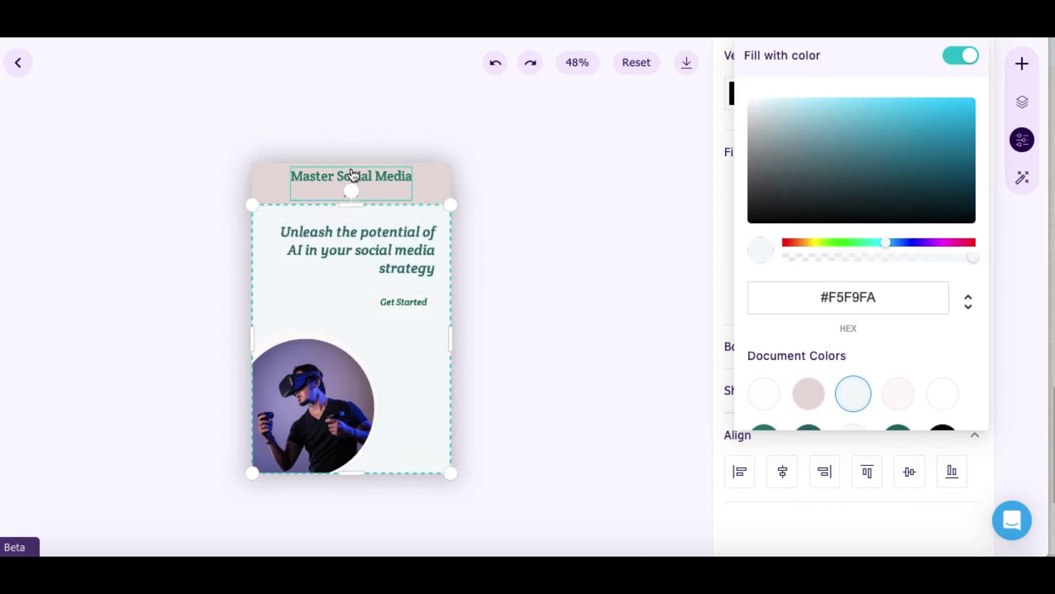
pyautogui.click(567, 317)
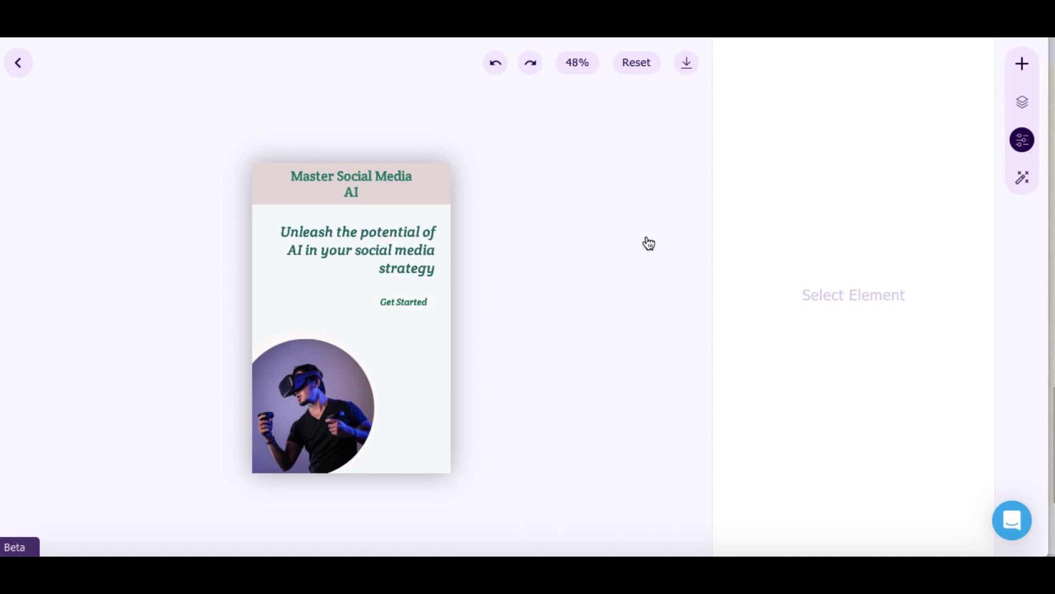
# Leave the editor and return to the home page of projects.
pyautogui.click(21, 69)
pyautogui.click(22, 71)
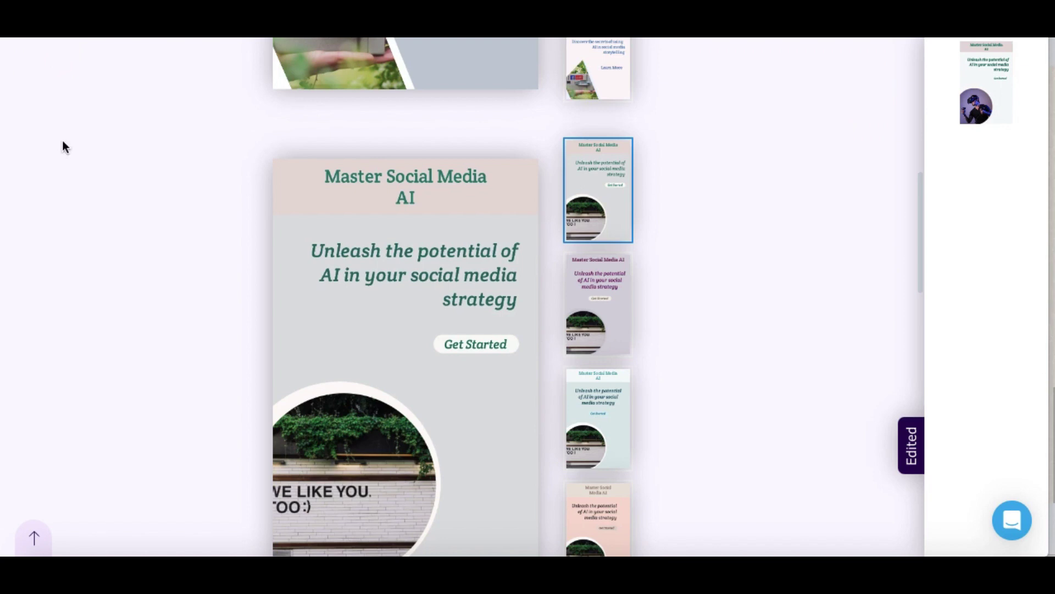
pyautogui.scroll(8, 62, 148)
pyautogui.click(29, 59)
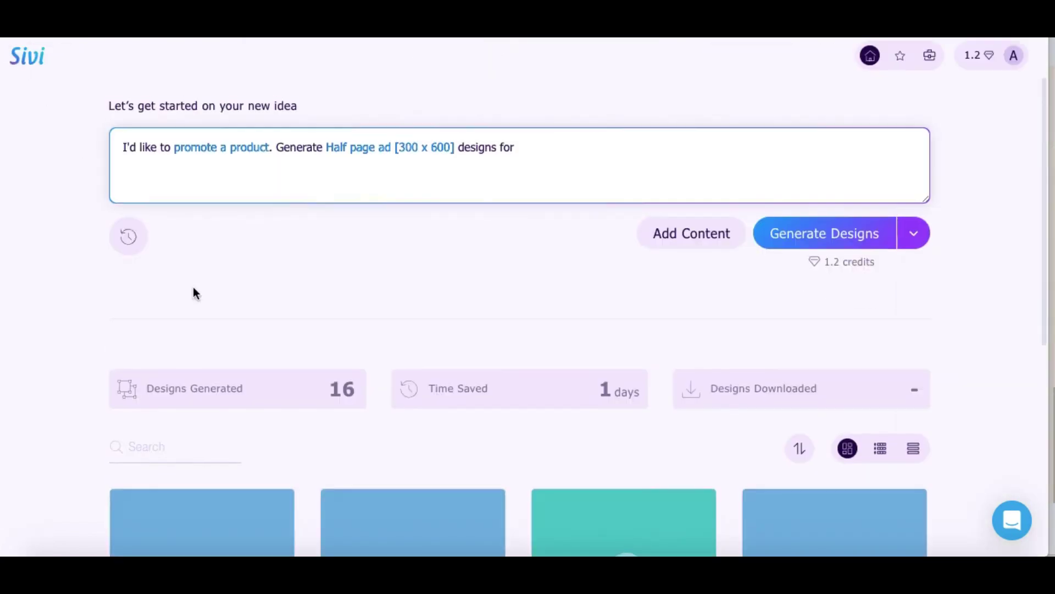
pyautogui.scroll(-5, 195, 293)
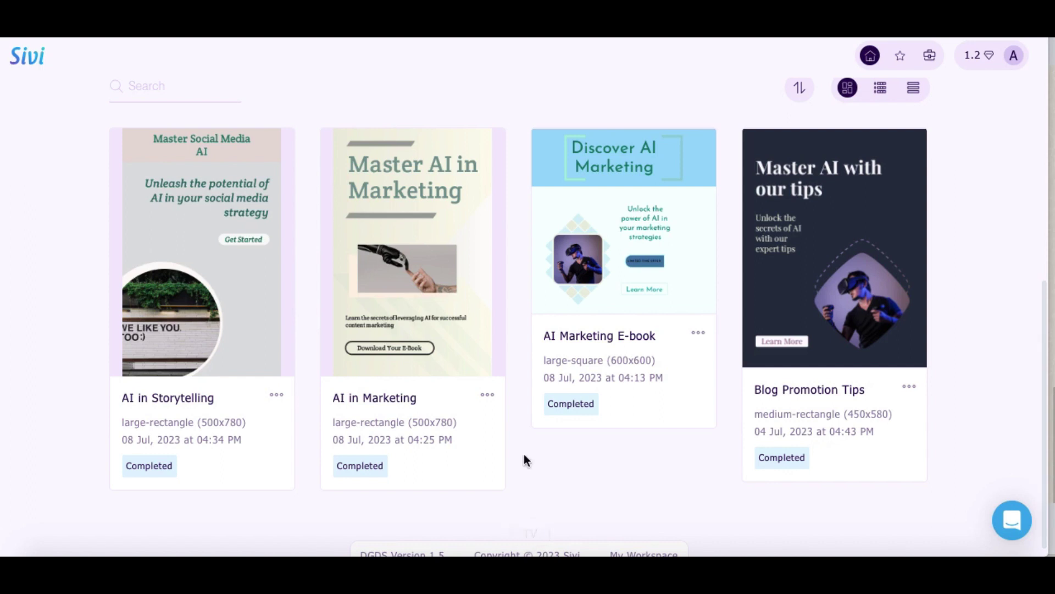
# Open AI in Marketing and preview its purple, teal, salmon and dark green variations.
pyautogui.click(430, 239)
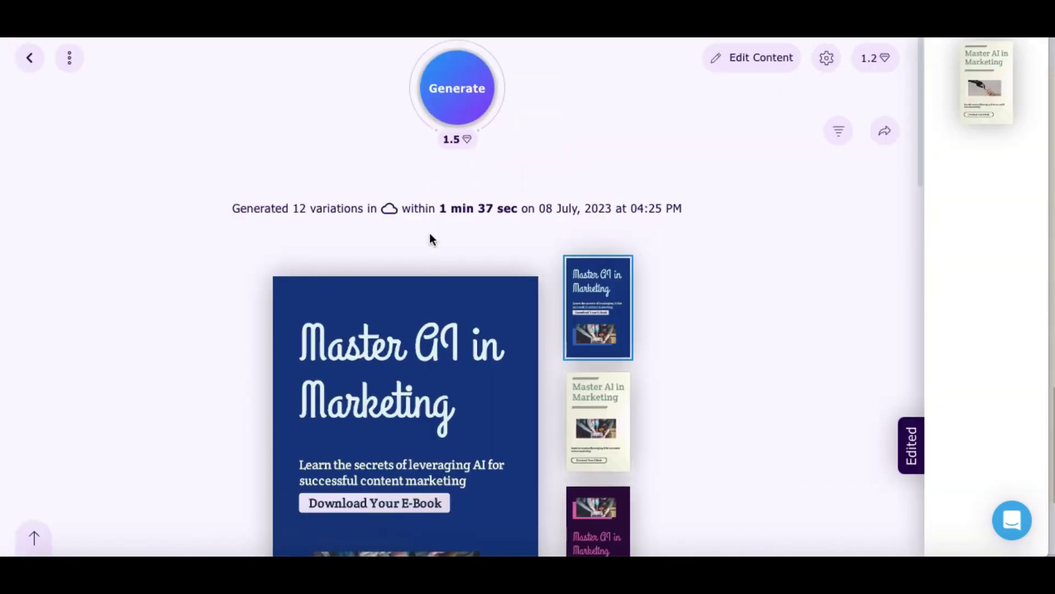
pyautogui.scroll(-2, 430, 238)
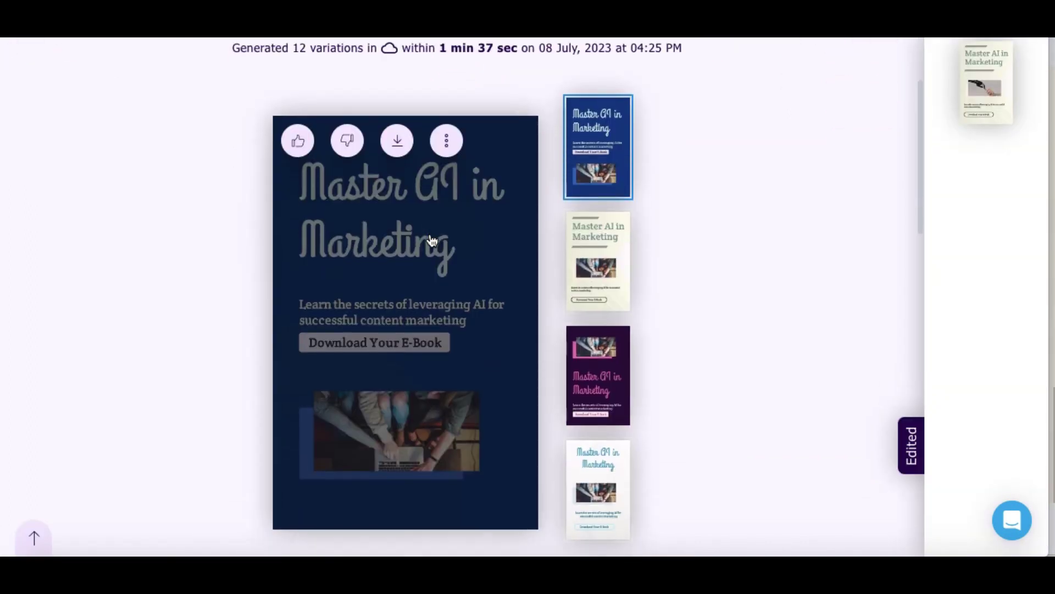
pyautogui.click(598, 374)
pyautogui.scroll(-3, 608, 331)
pyautogui.click(606, 315)
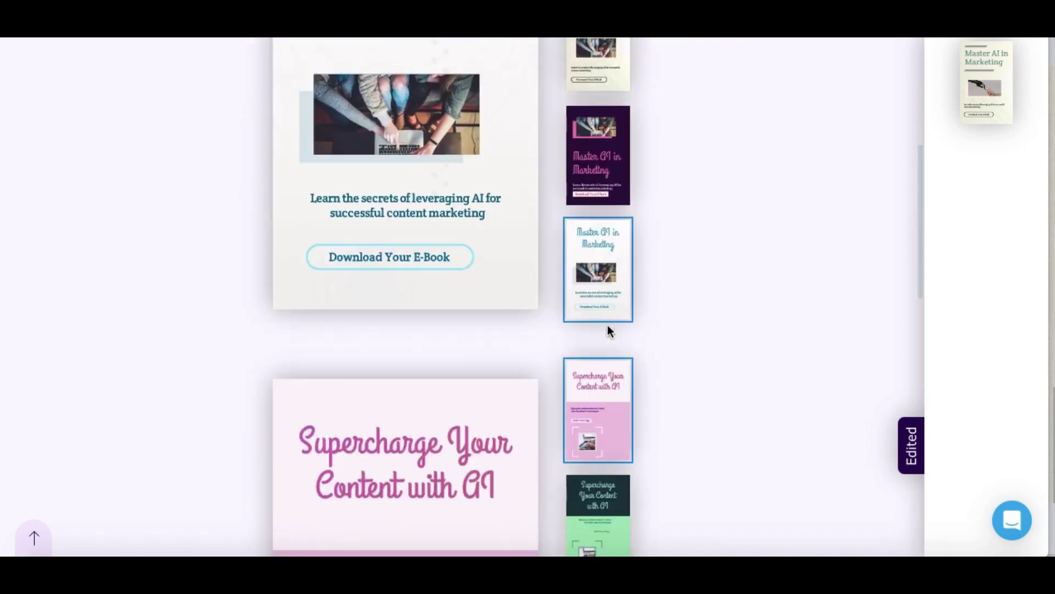
pyautogui.scroll(-3, 607, 330)
pyautogui.click(608, 334)
pyautogui.click(598, 290)
pyautogui.scroll(-1, 503, 339)
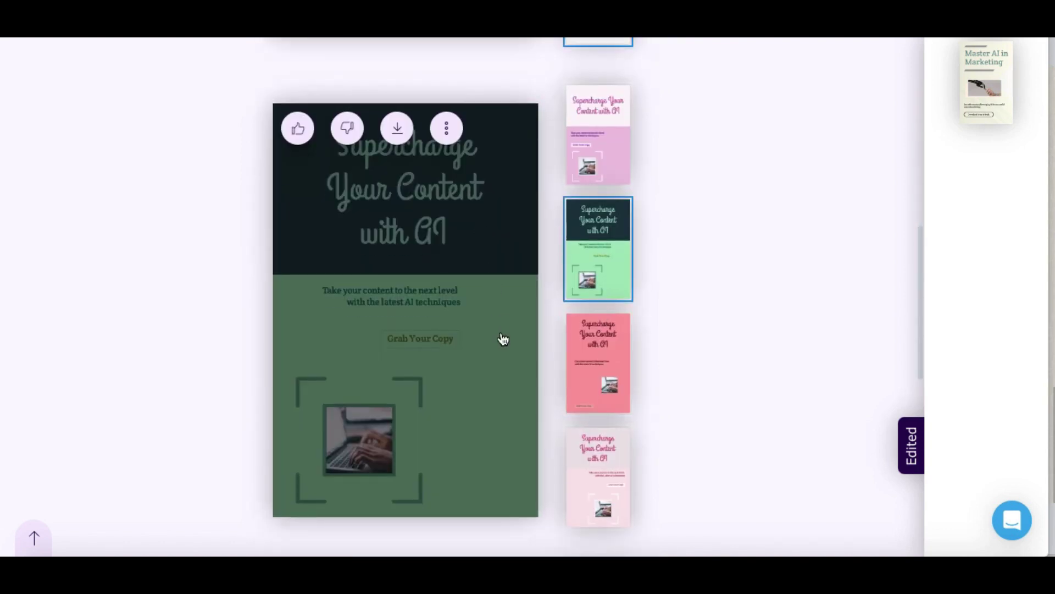
pyautogui.scroll(-4, 503, 338)
pyautogui.scroll(-3, 503, 339)
pyautogui.scroll(-1, 503, 339)
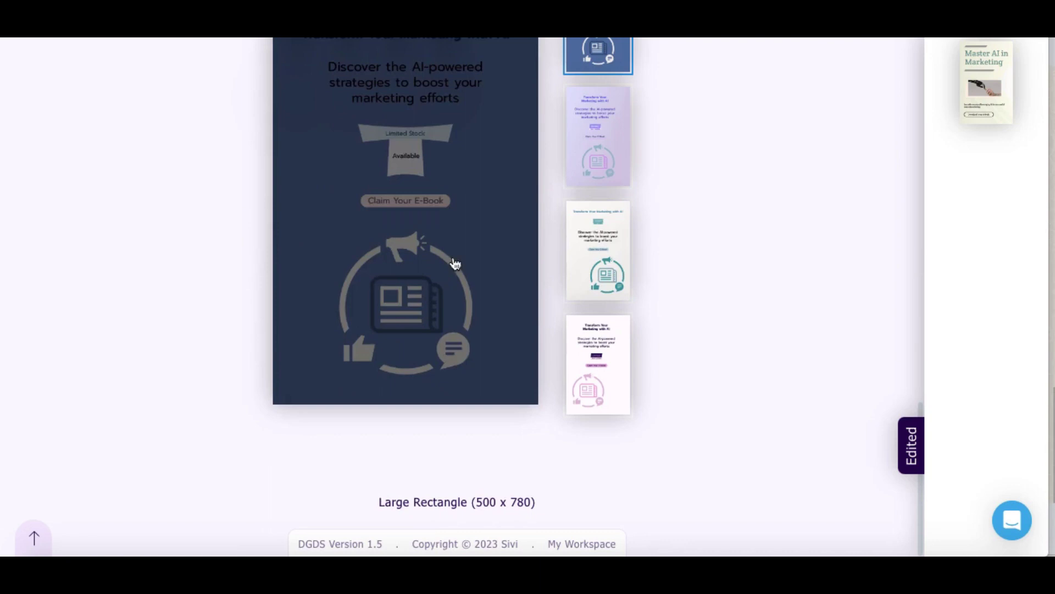
pyautogui.scroll(15, 181, 109)
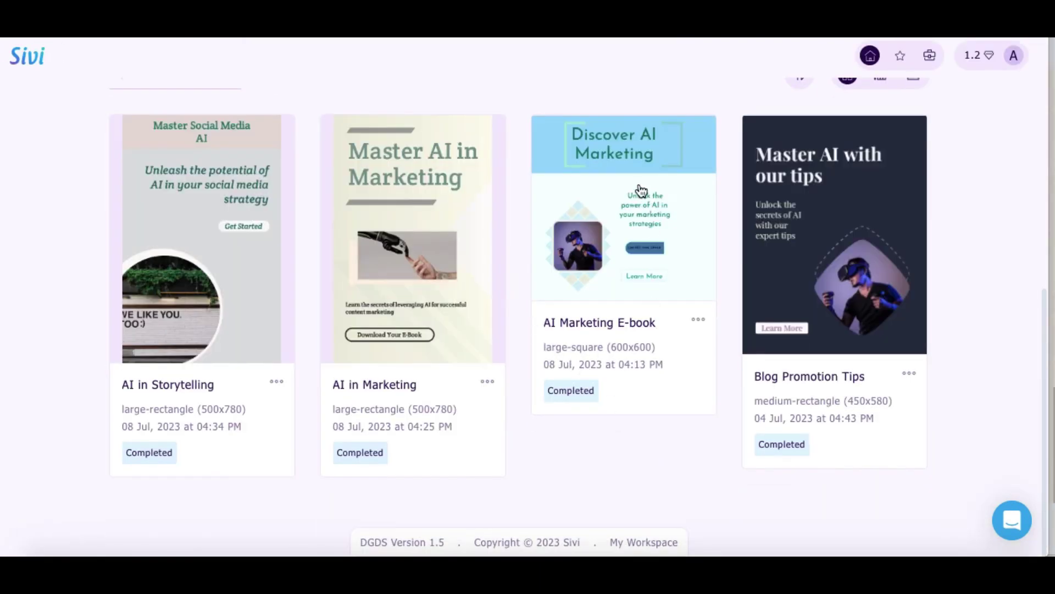
# Open the AI Marketing E-book project and preview its dark navy variation.
pyautogui.click(642, 190)
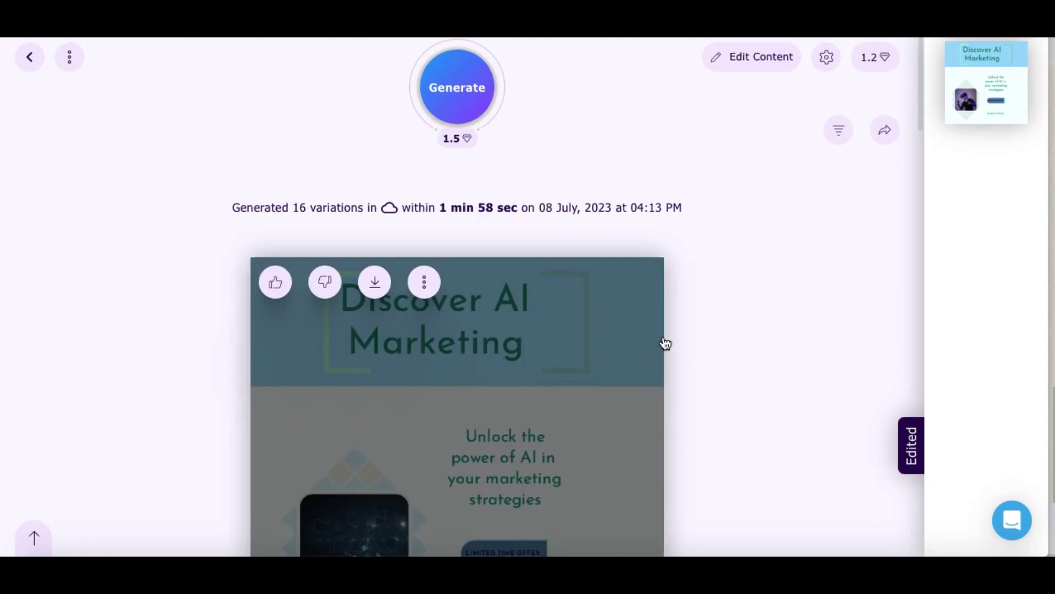
pyautogui.scroll(-3, 665, 343)
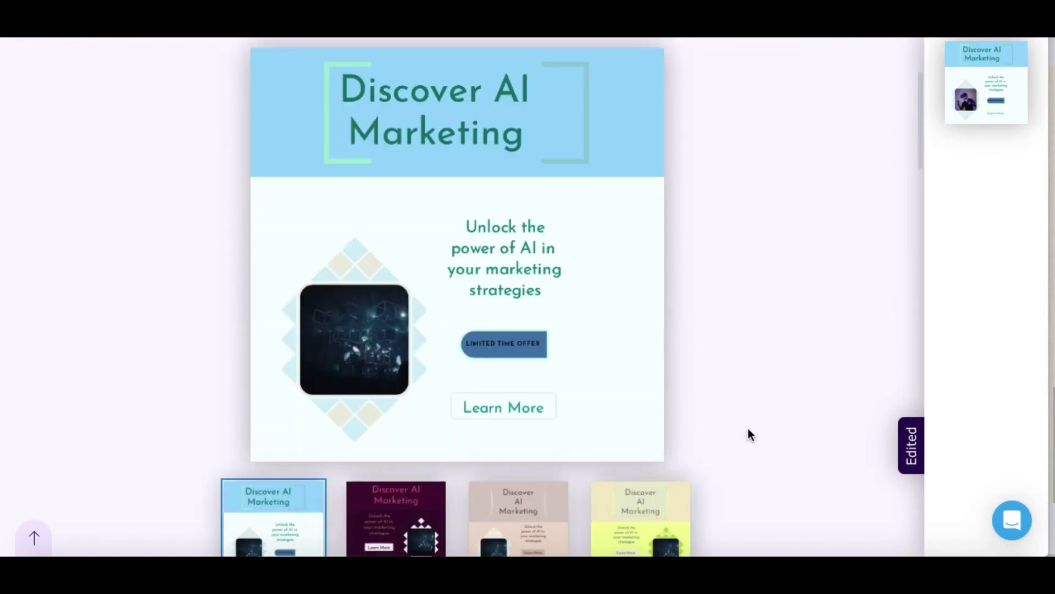
pyautogui.scroll(-3, 748, 429)
pyautogui.scroll(-2, 748, 430)
pyautogui.scroll(-3, 748, 428)
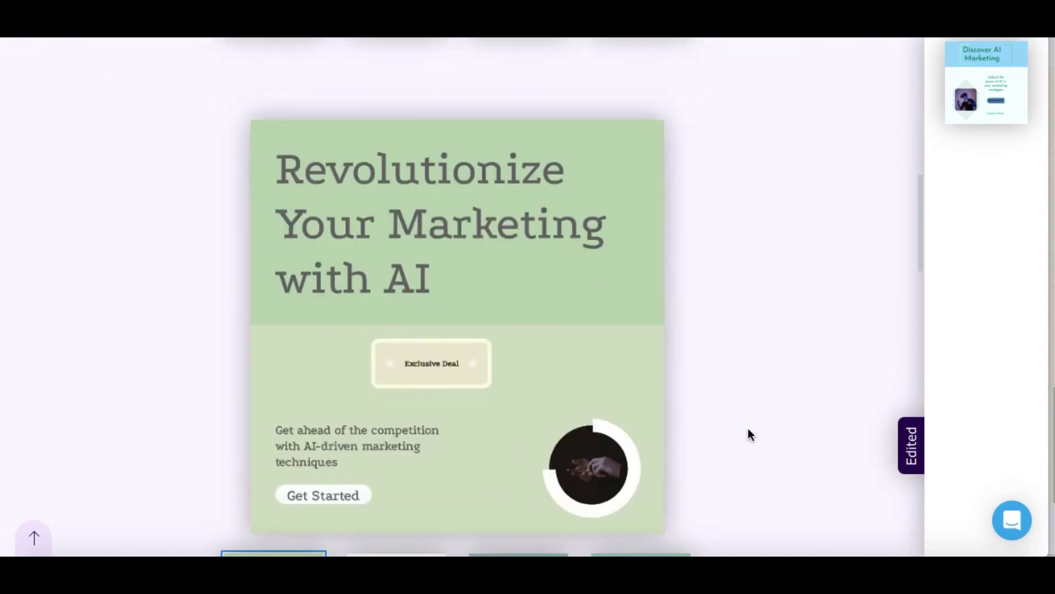
pyautogui.scroll(-3, 747, 428)
pyautogui.scroll(-3, 747, 429)
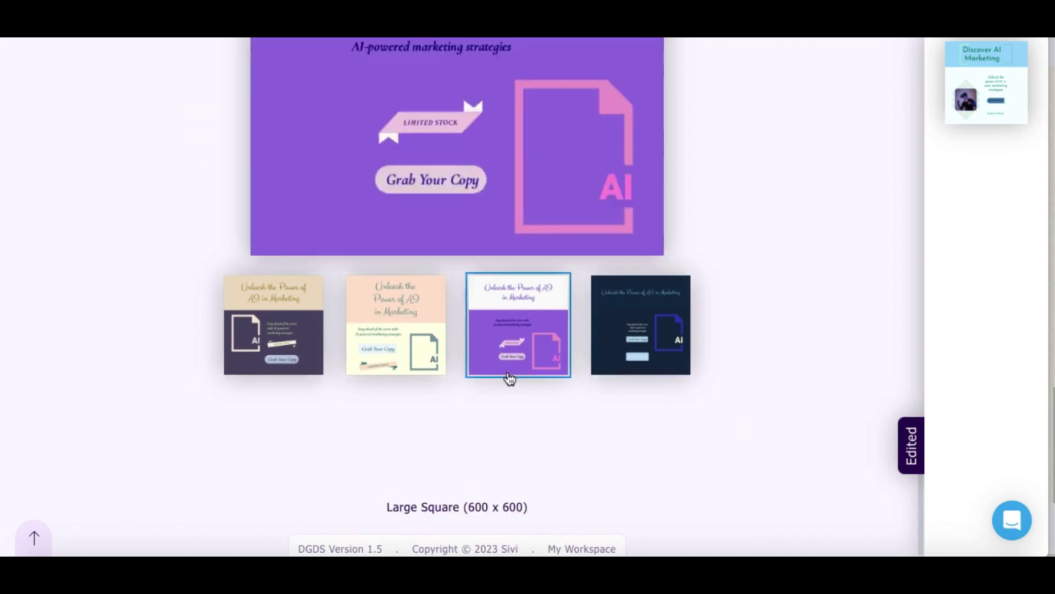
pyautogui.click(657, 333)
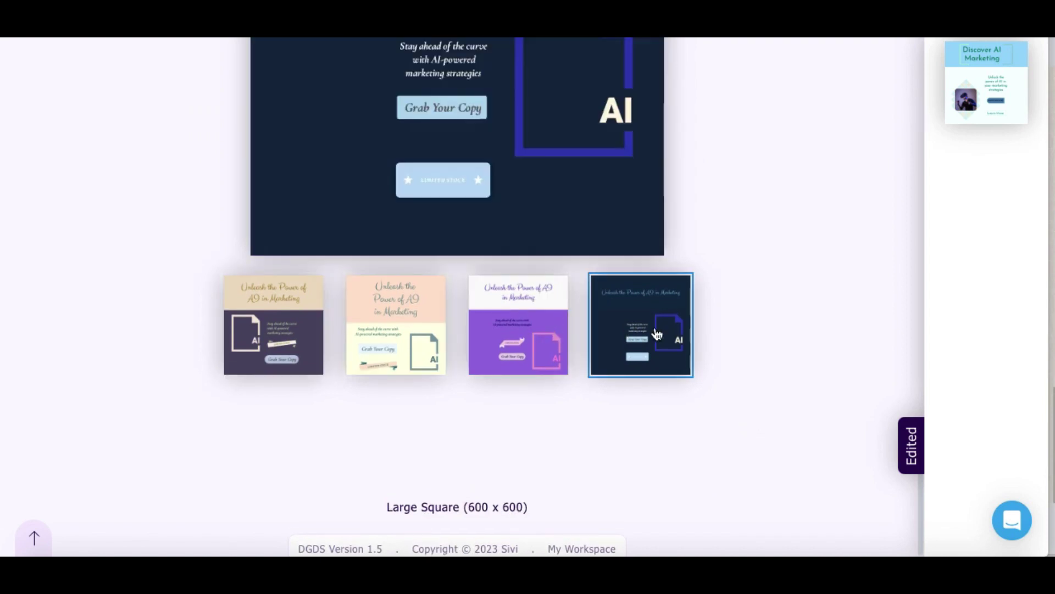
pyautogui.scroll(3, 657, 334)
pyautogui.scroll(10, 657, 332)
pyautogui.scroll(5, 657, 333)
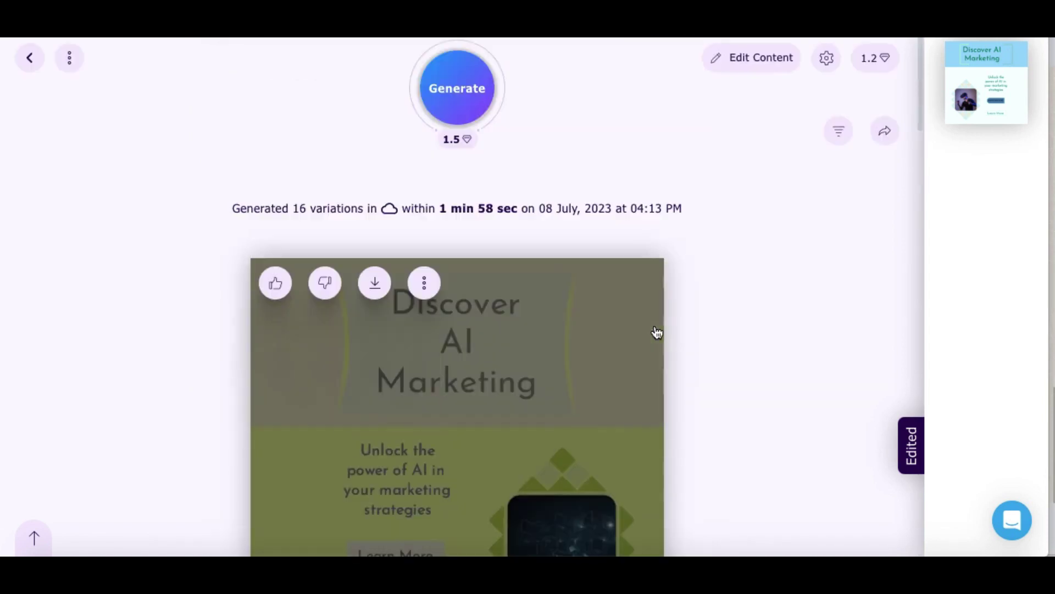